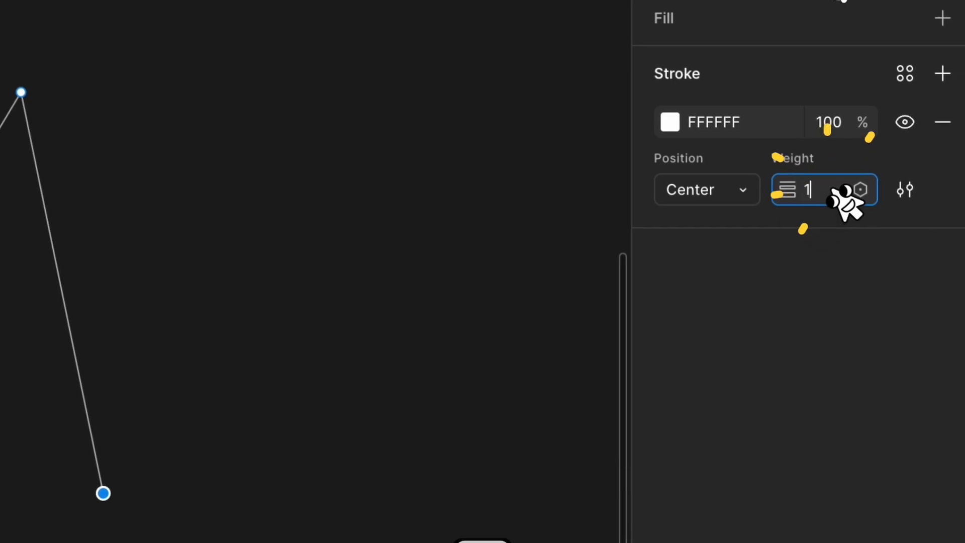
# Set the M-shaped path's stroke weight to 120 and its colour to A861FF, and finish editing the path.
pyautogui.press('Return')
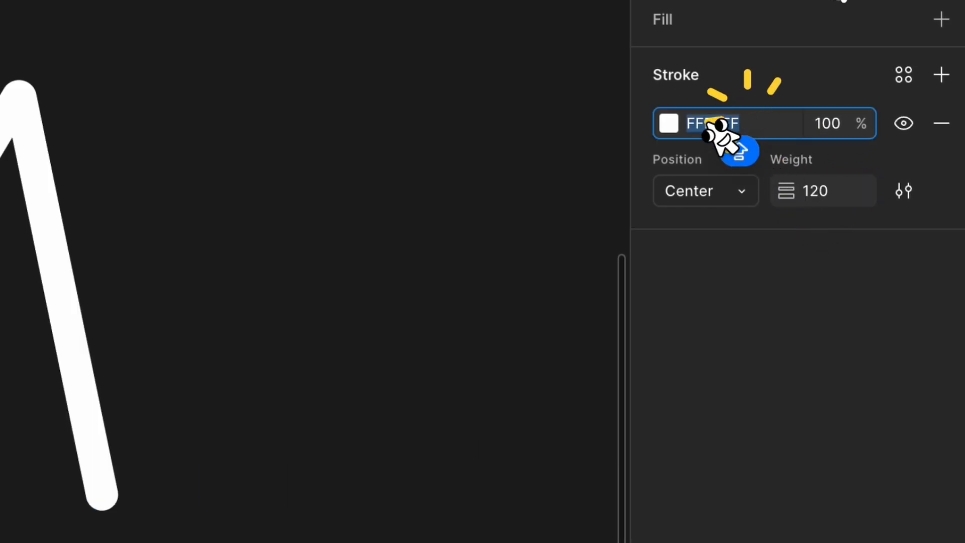
pyautogui.click(669, 123)
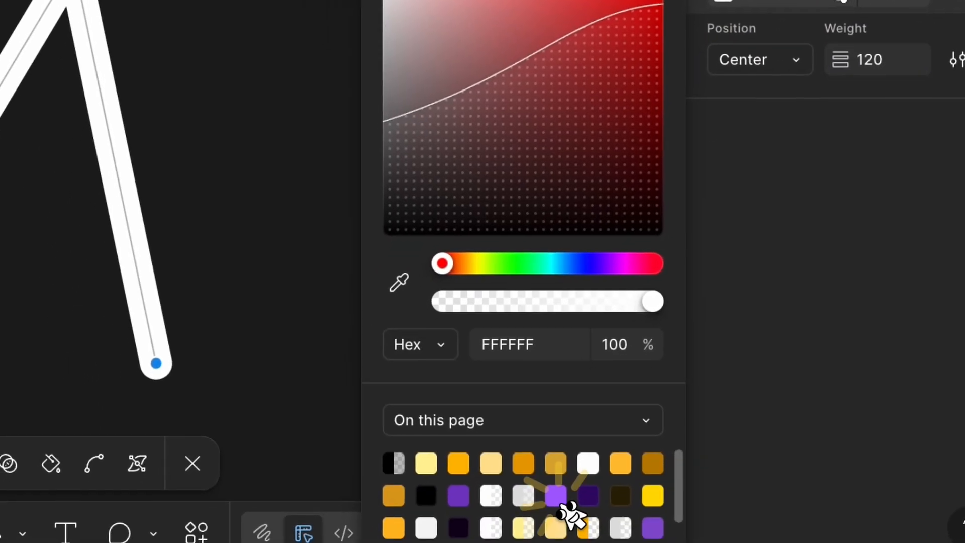
pyautogui.click(558, 490)
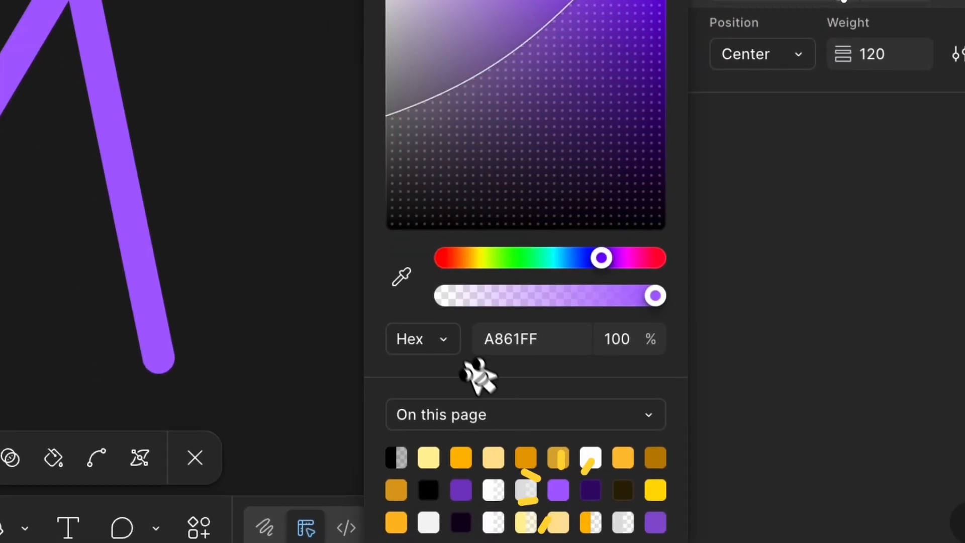
pyautogui.doubleClick(269, 6)
# Add a drop shadow to the M path with offset X 30, Y 10 and blur 35.
pyautogui.scroll(-1, 950, 359)
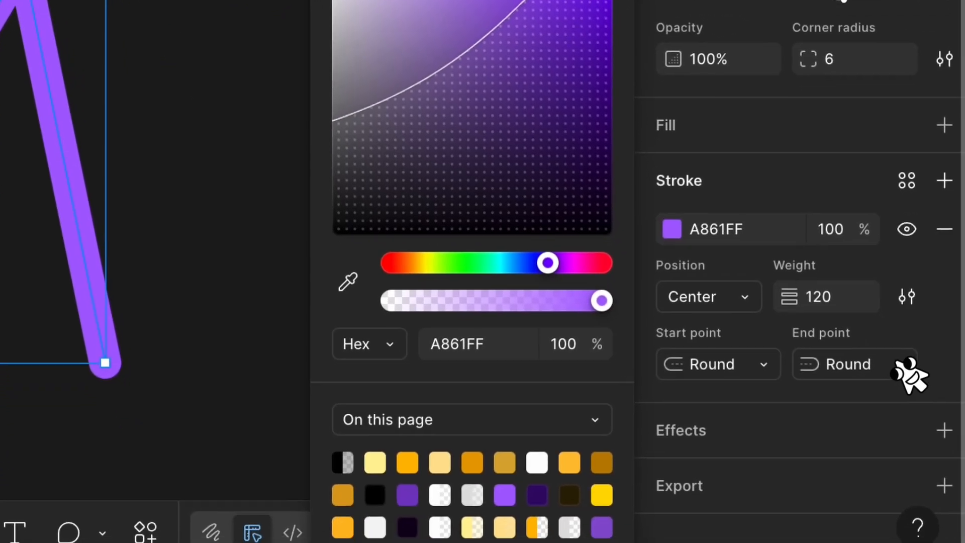
pyautogui.click(945, 431)
pyautogui.moveTo(526, 279); pyautogui.dragTo(336, 0)
pyautogui.click(344, 33)
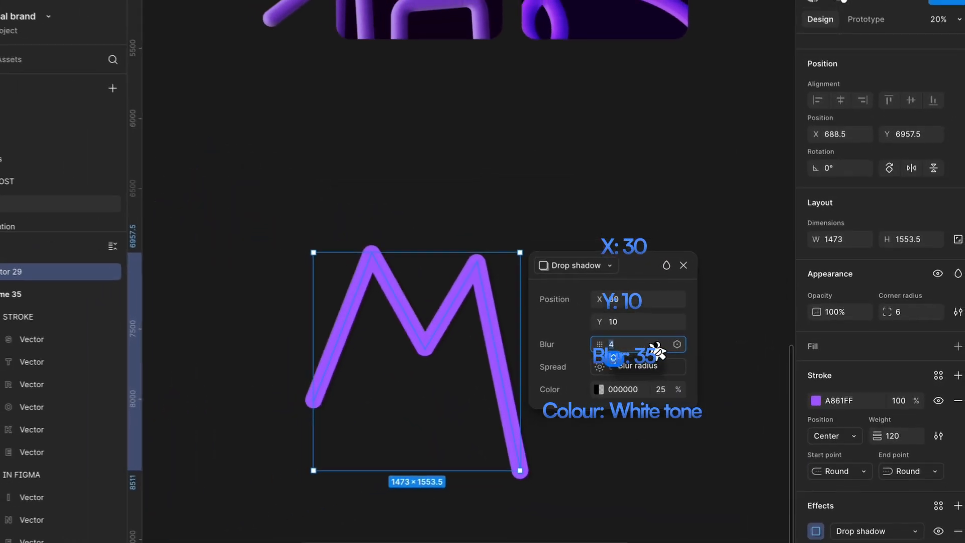
pyautogui.write('35')
pyautogui.press('Return')
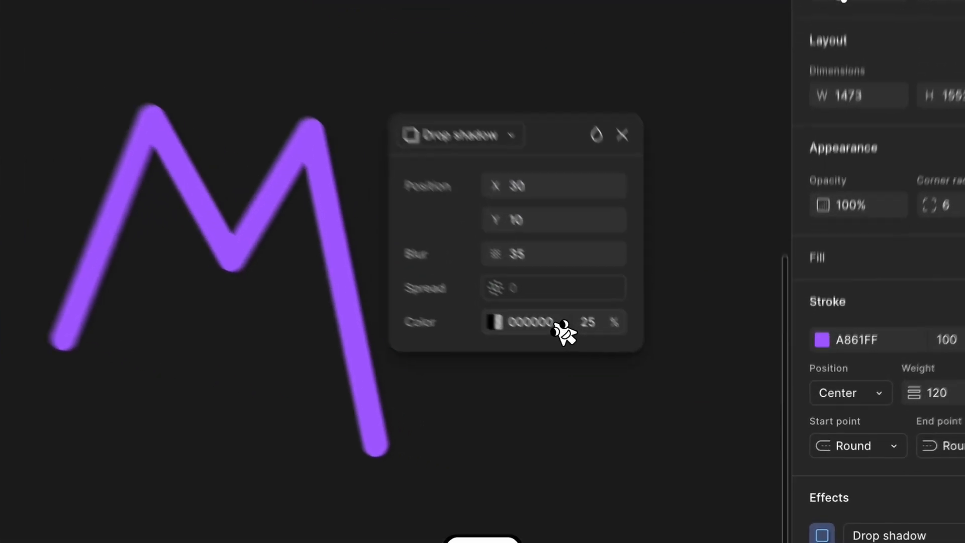
# Set the shadow's colour to D5D5D5 and change the effect type to Inner shadow.
pyautogui.click(662, 387)
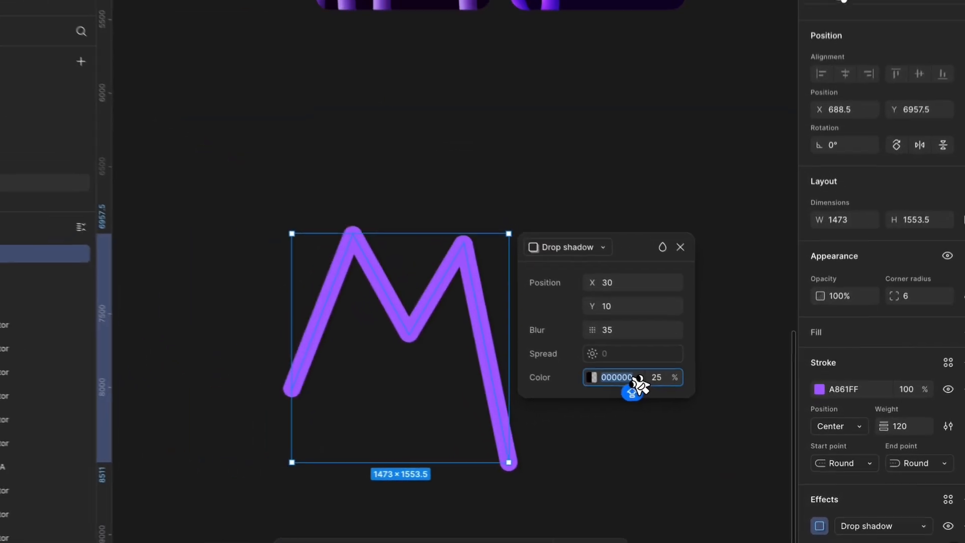
pyautogui.write('D5D5D5')
pyautogui.press('Return')
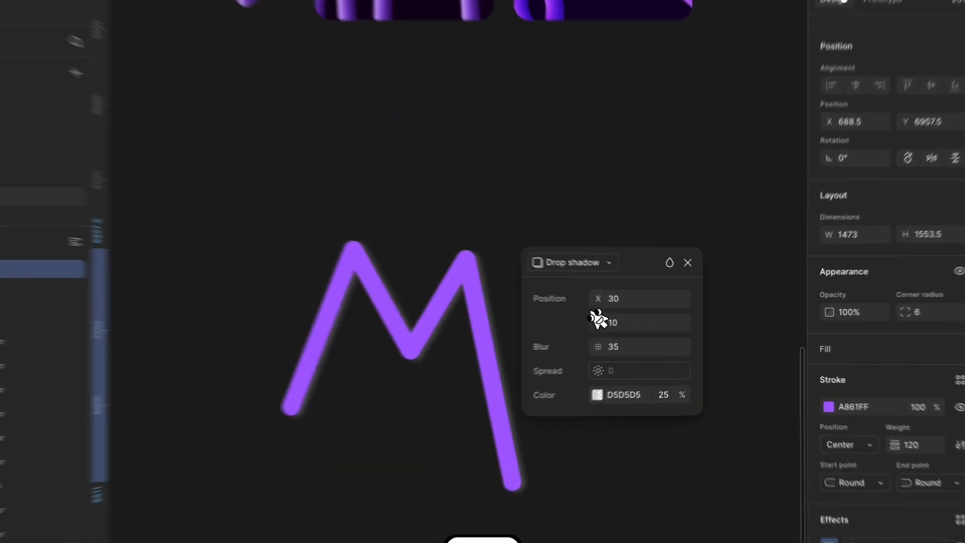
pyautogui.click(592, 268)
pyautogui.click(584, 252)
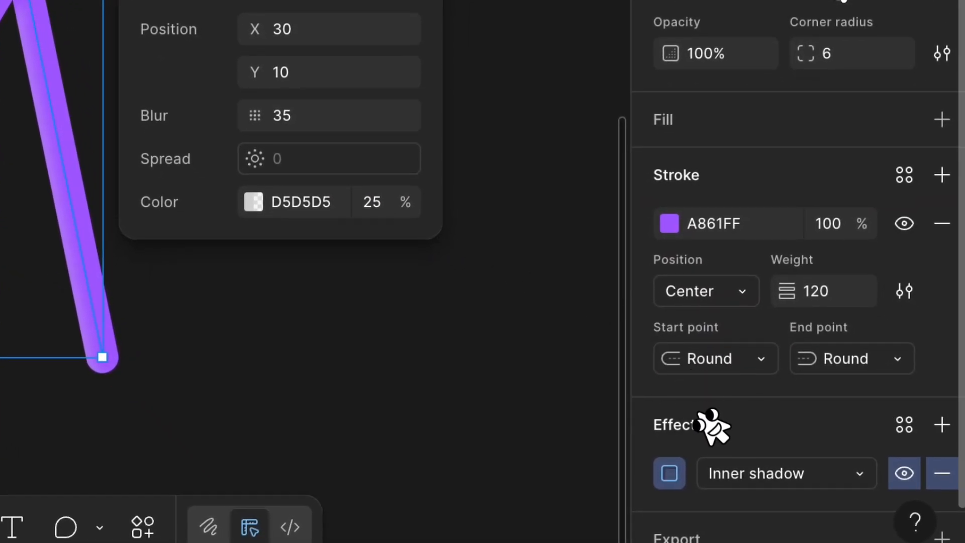
# Duplicate the inner shadow and set the copy's offset to X -30 and Y -10.
pyautogui.click(696, 473)
pyautogui.hotkey('ctrl', 'd')
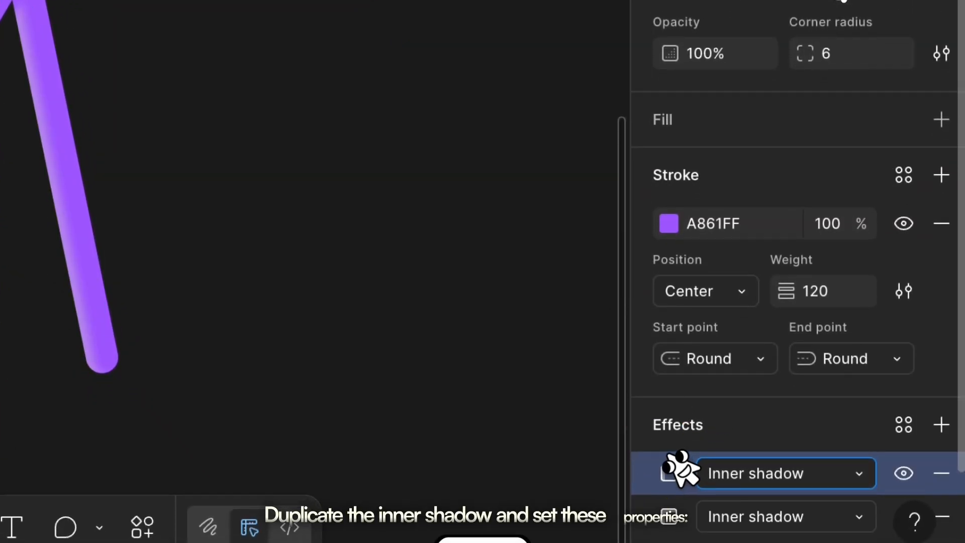
pyautogui.click(670, 473)
pyautogui.moveTo(520, 280); pyautogui.dragTo(471, 119)
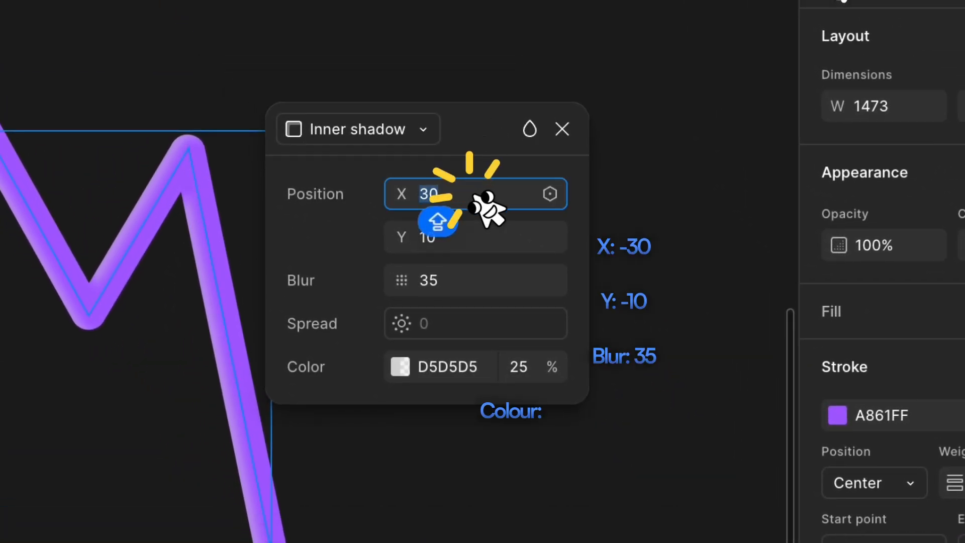
pyautogui.click(510, 249)
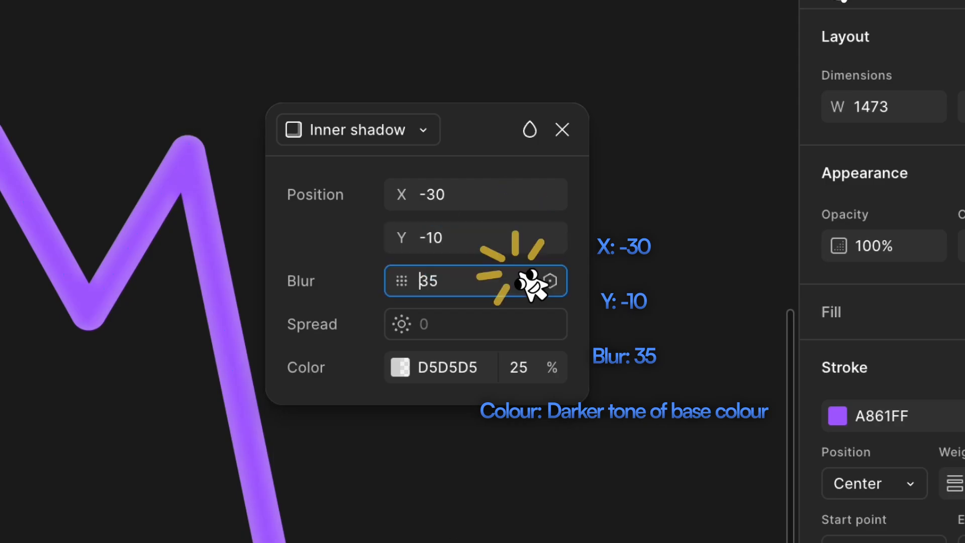
# Set the second inner shadow's colour to the dark purple 330968 from the page colours at 100% opacity.
pyautogui.click(400, 367)
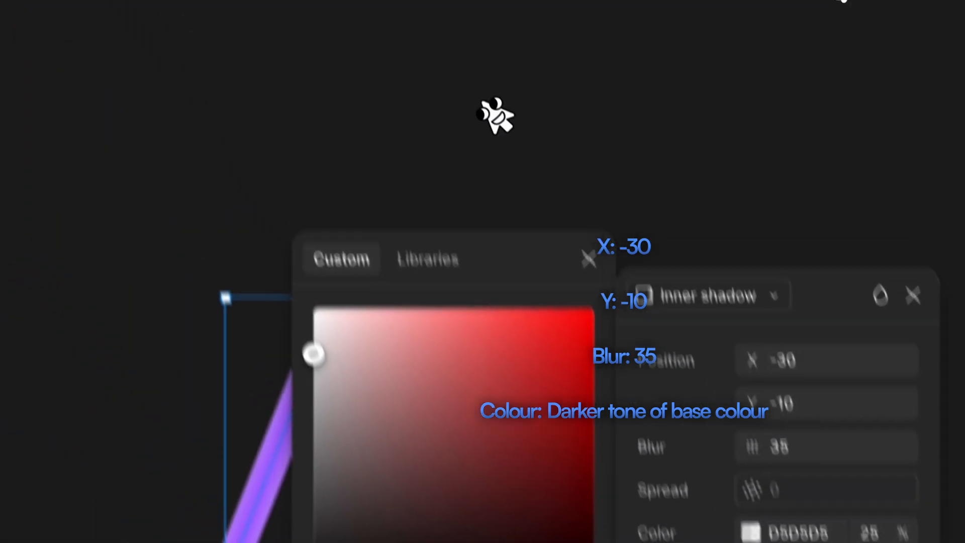
pyautogui.click(168, 93)
pyautogui.moveTo(601, 403); pyautogui.dragTo(386, 115)
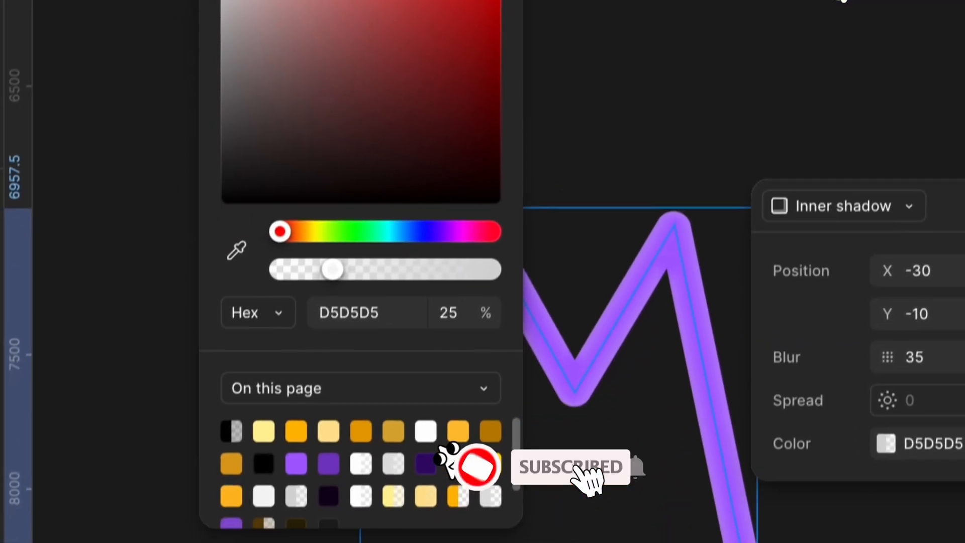
pyautogui.click(433, 435)
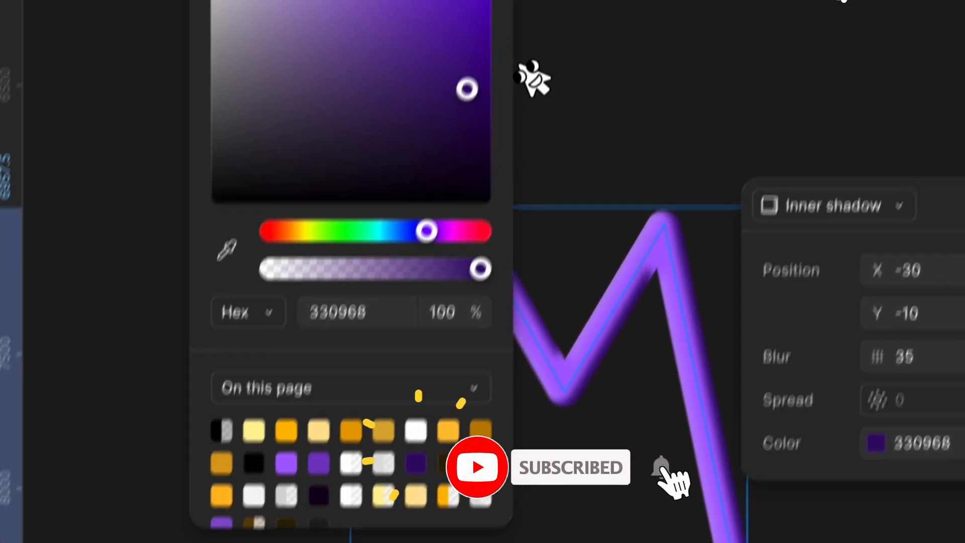
pyautogui.click(379, 77)
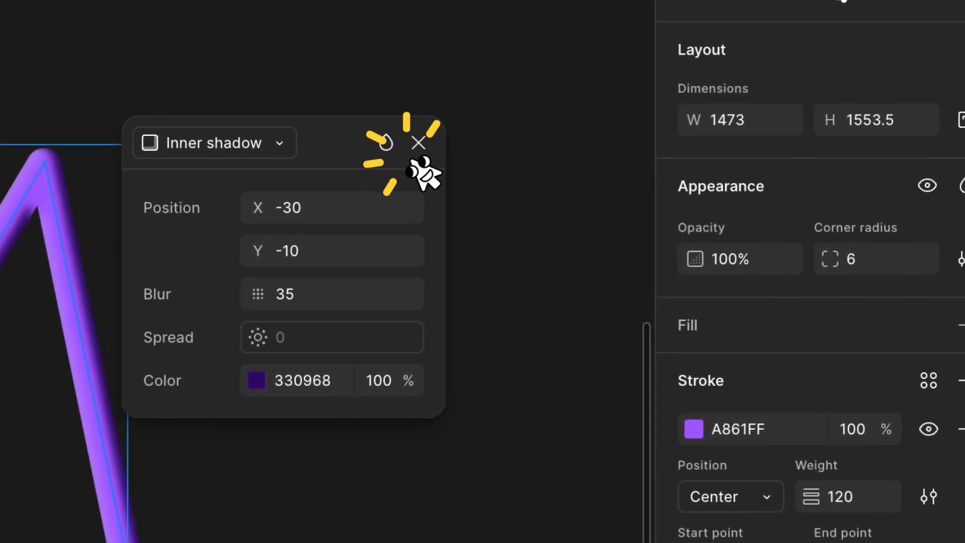
pyautogui.click(418, 143)
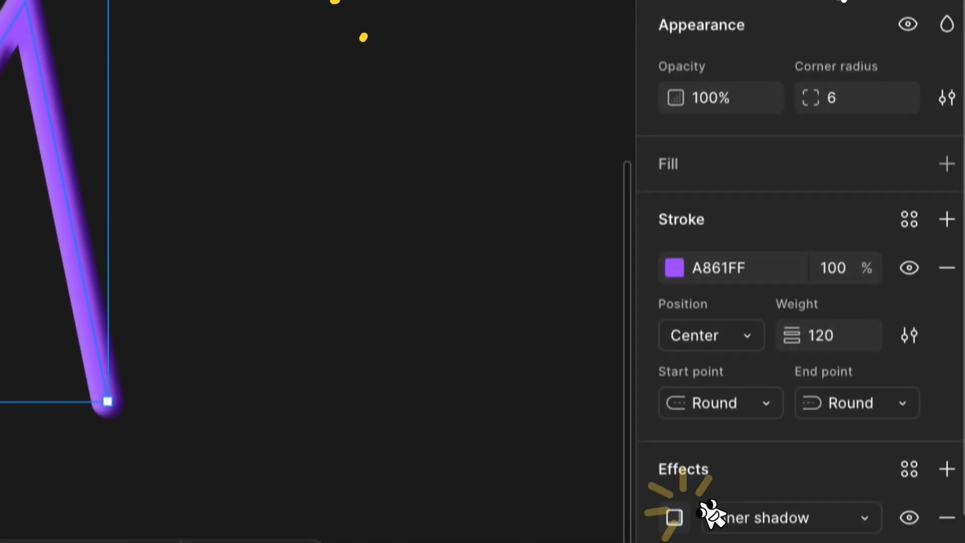
# Duplicate the dark purple inner shadow and set the copy's Y offset to 0.
pyautogui.click(679, 515)
pyautogui.click(694, 473)
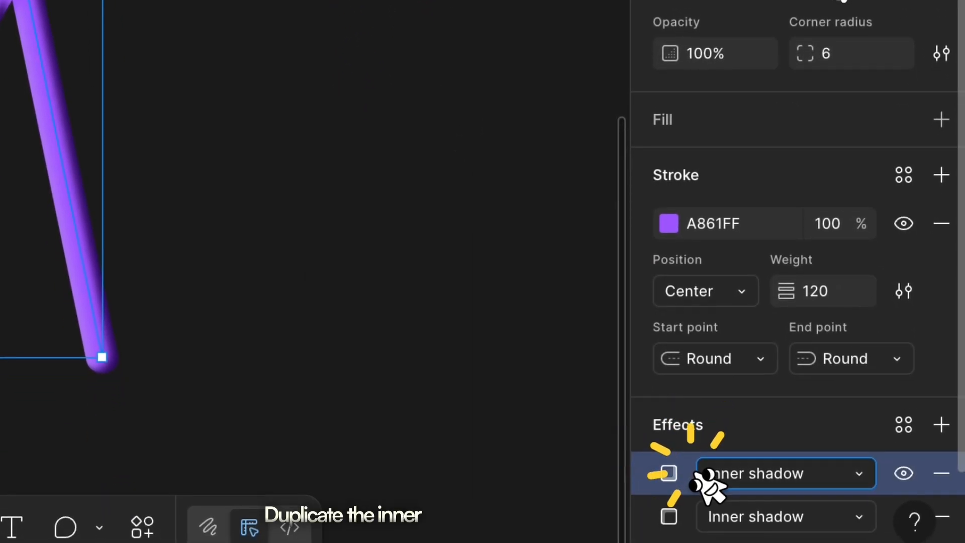
pyautogui.click(671, 474)
pyautogui.moveTo(512, 279); pyautogui.dragTo(630, 132)
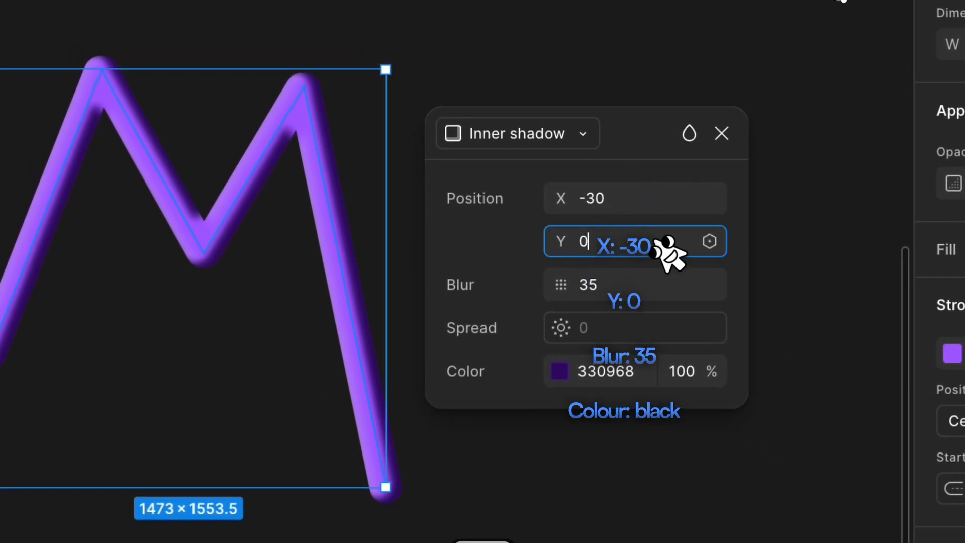
# Set the third inner shadow's colour to black 000000 at 25% opacity and close its settings.
pyautogui.click(559, 373)
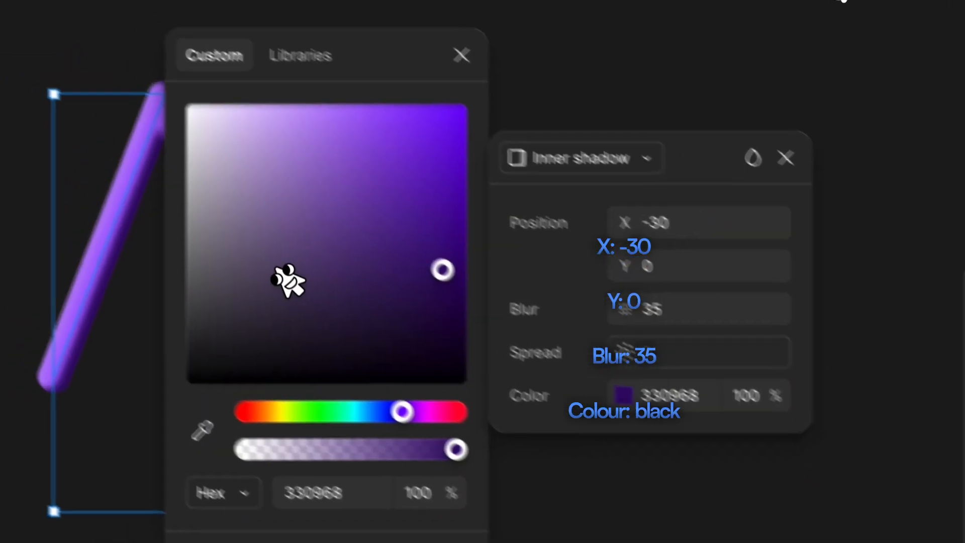
pyautogui.moveTo(196, 188); pyautogui.dragTo(2, 0)
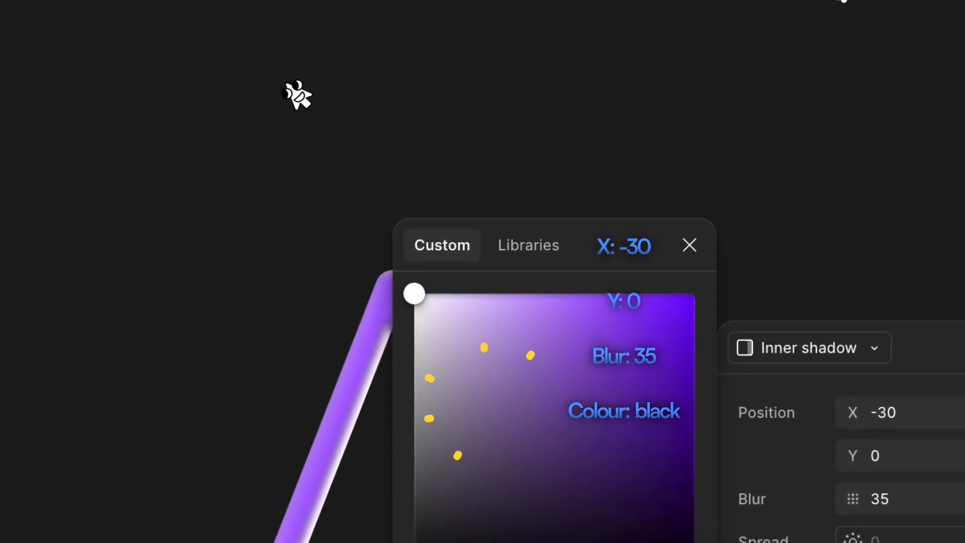
pyautogui.moveTo(287, 91); pyautogui.dragTo(632, 417)
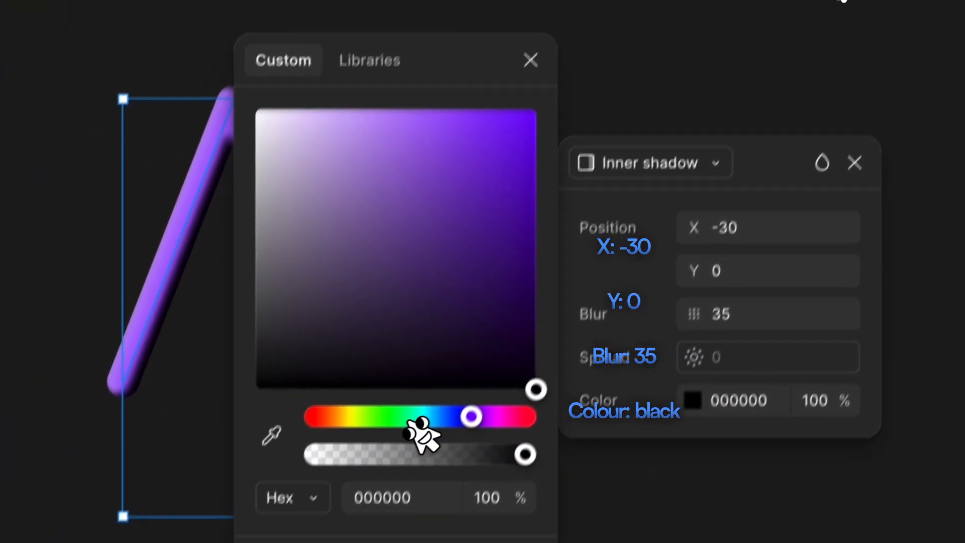
pyautogui.click(453, 540)
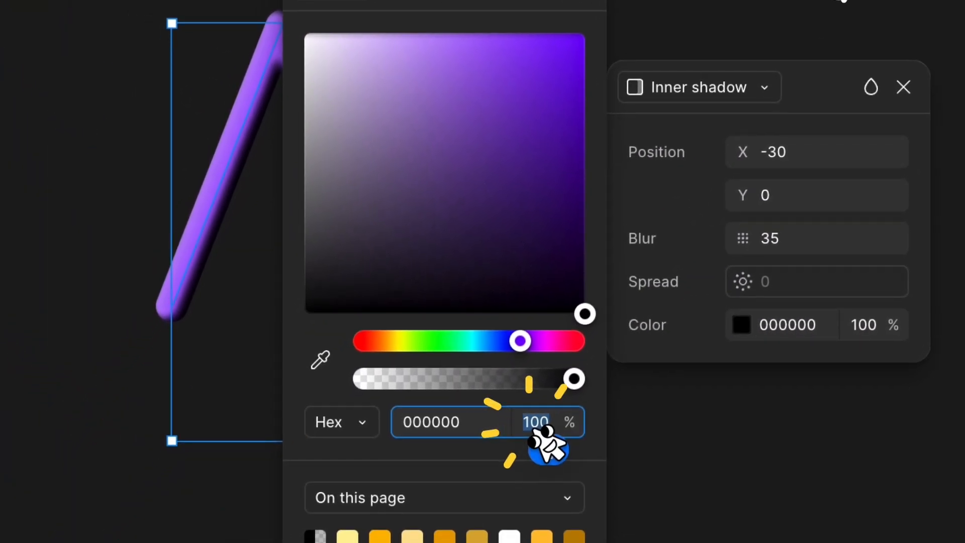
pyautogui.write('25')
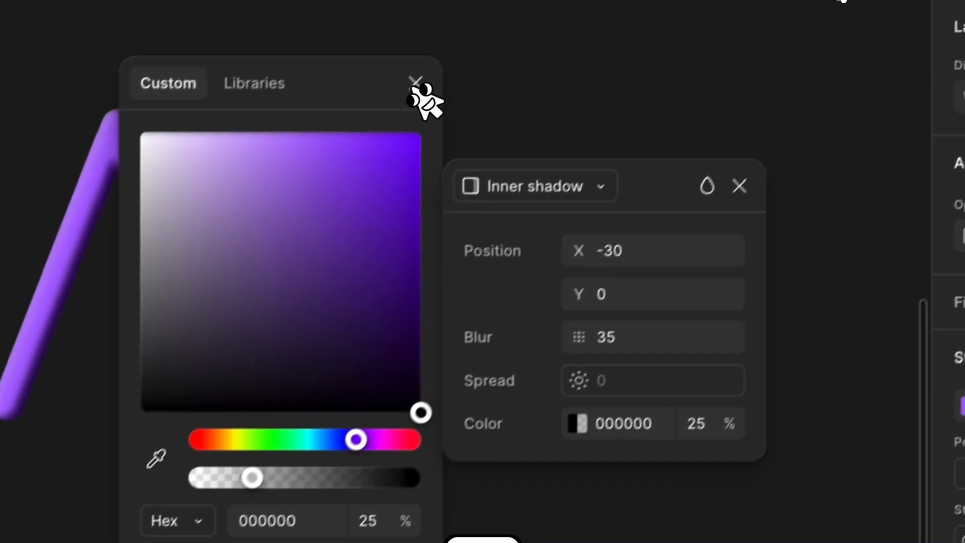
pyautogui.click(578, 0)
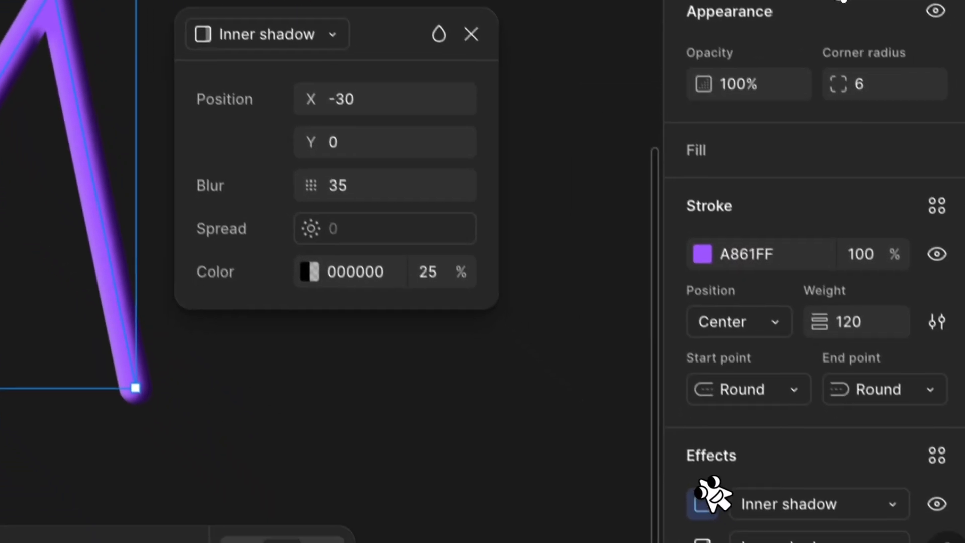
pyautogui.click(734, 500)
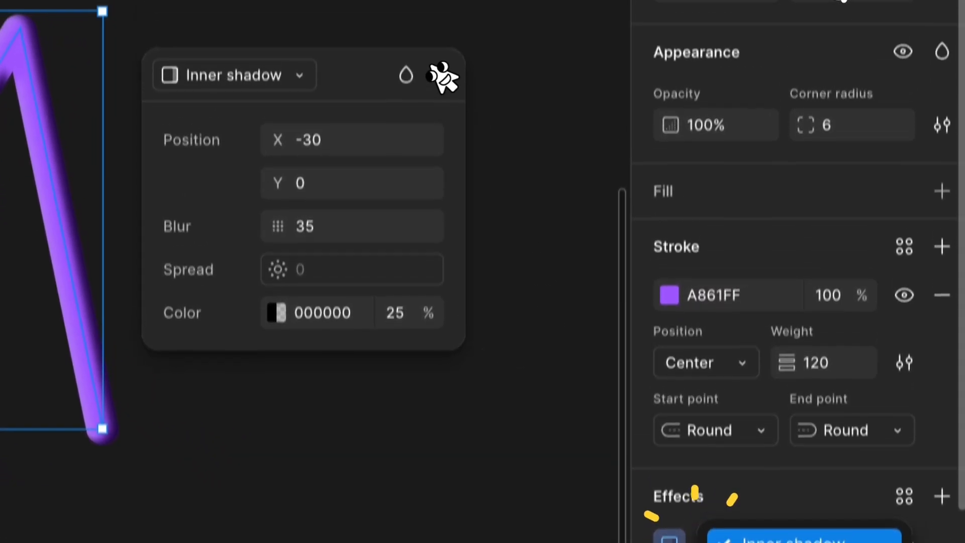
pyautogui.click(477, 36)
pyautogui.click(478, 38)
# Duplicate the black inner shadow and set the copy to X 30, Y 10 and blur 45.
pyautogui.click(695, 484)
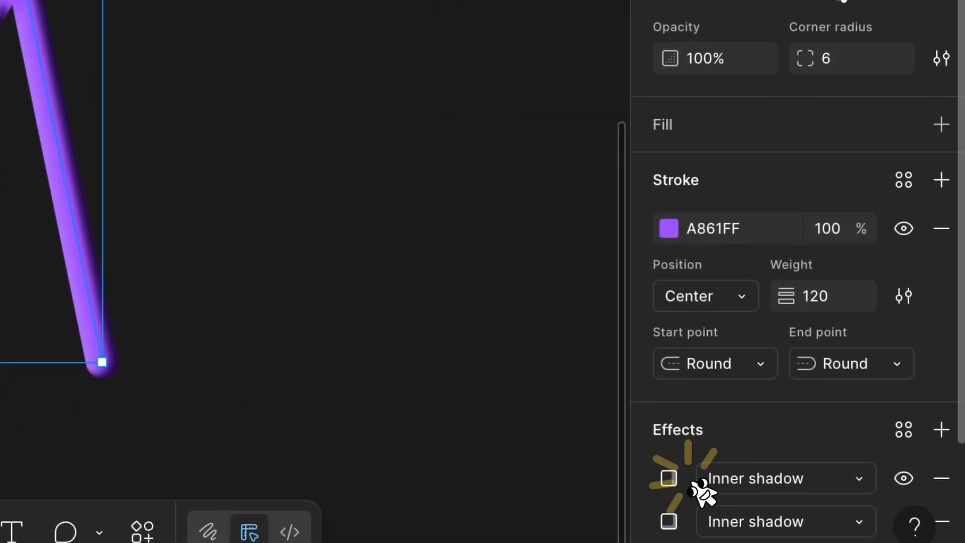
pyautogui.click(670, 473)
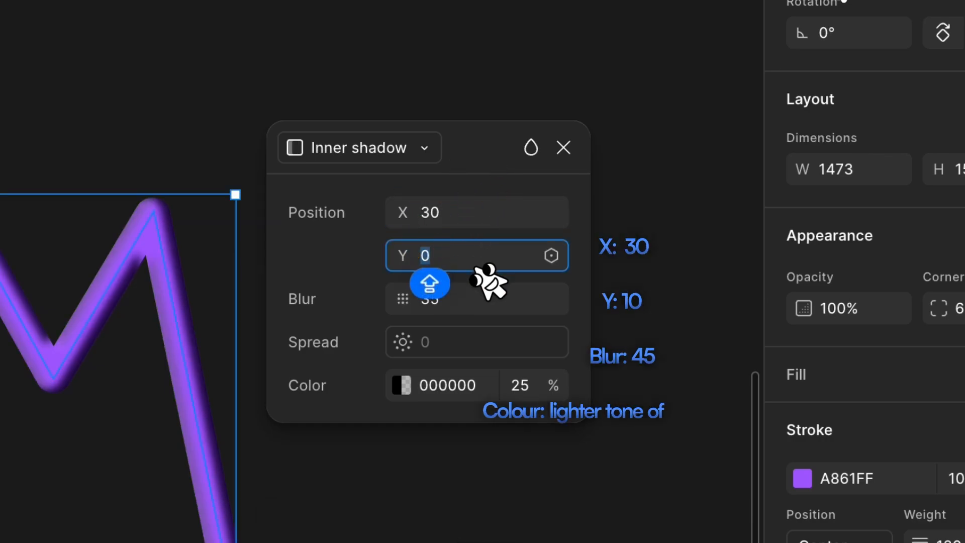
pyautogui.hotkey('shift', 'Up')
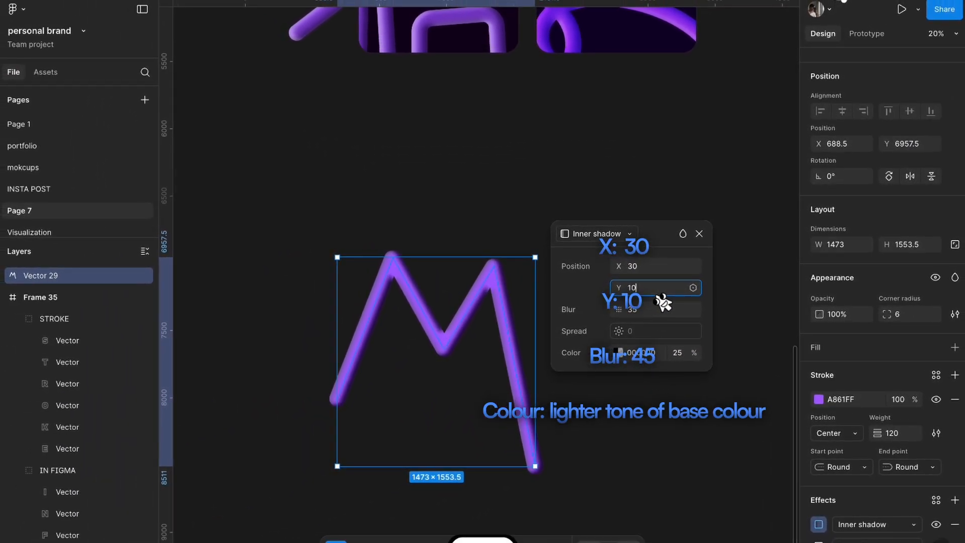
pyautogui.click(671, 316)
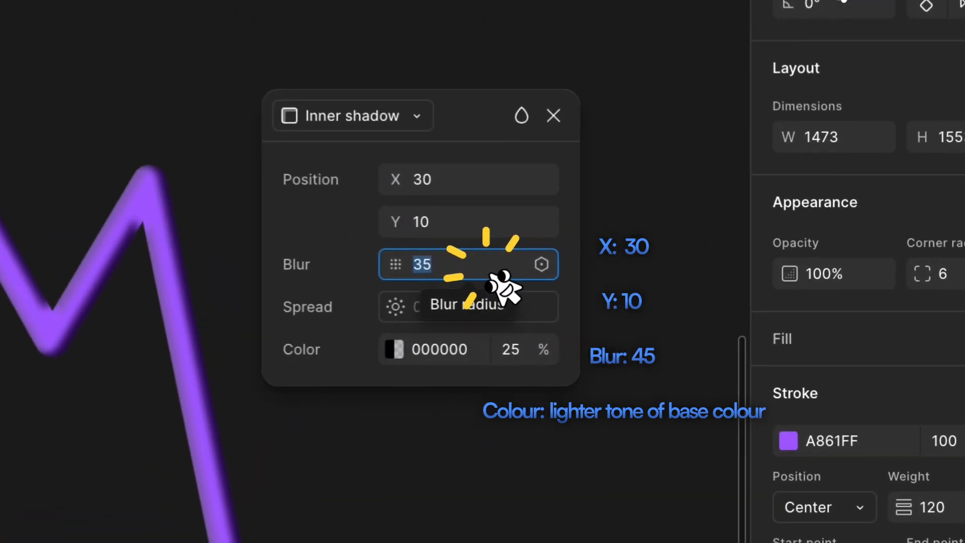
pyautogui.write('45')
pyautogui.press('Return')
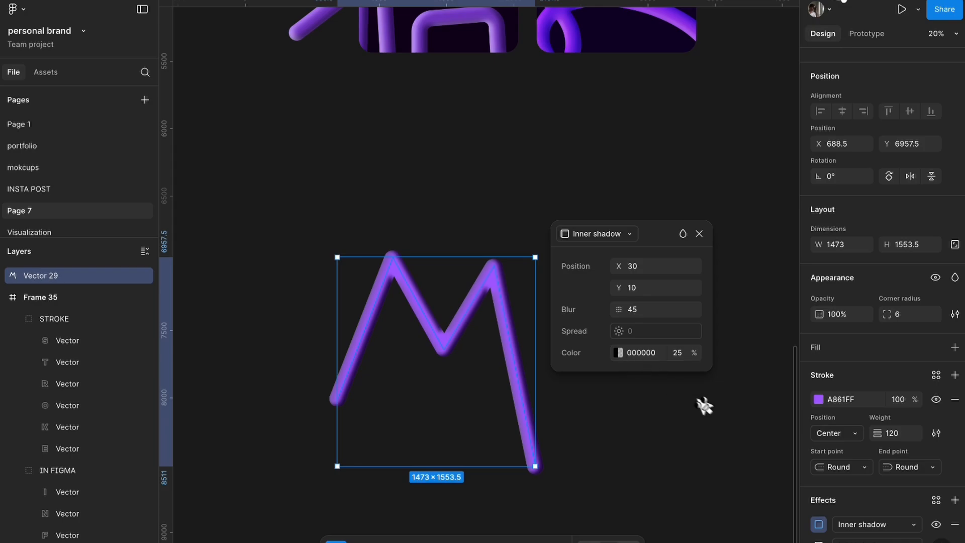
# Set the fourth inner shadow's colour to the light purple D4B0FF at 100% opacity and close its settings.
pyautogui.scroll(-3, 884, 520)
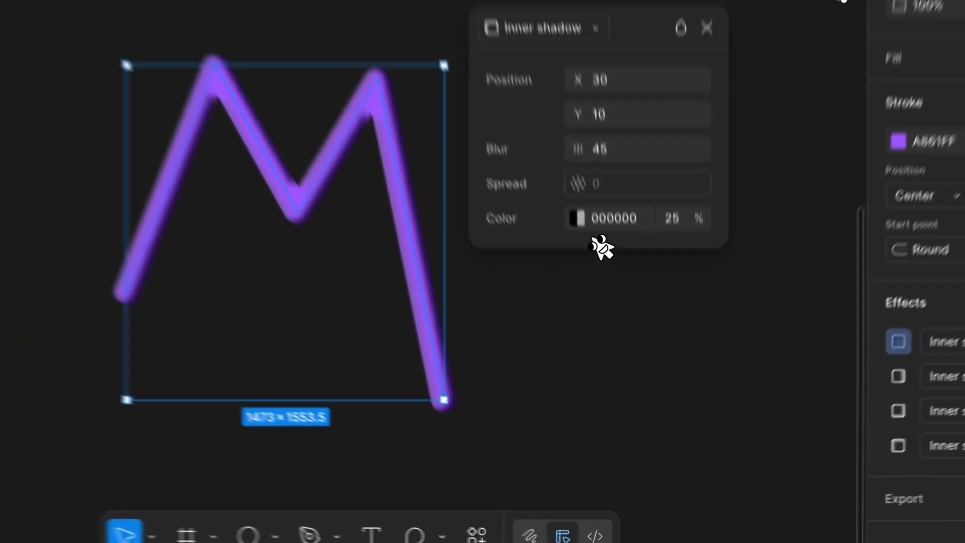
pyautogui.click(618, 352)
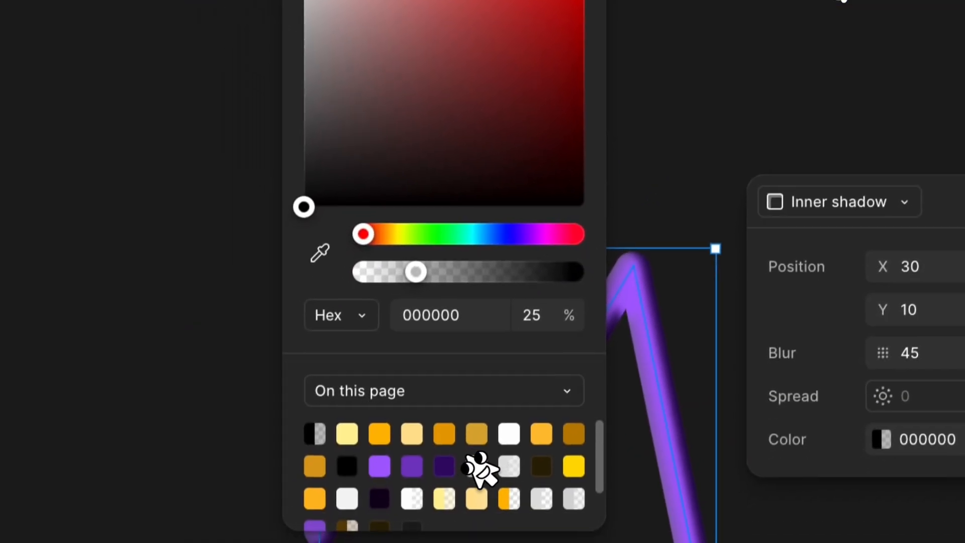
pyautogui.click(444, 466)
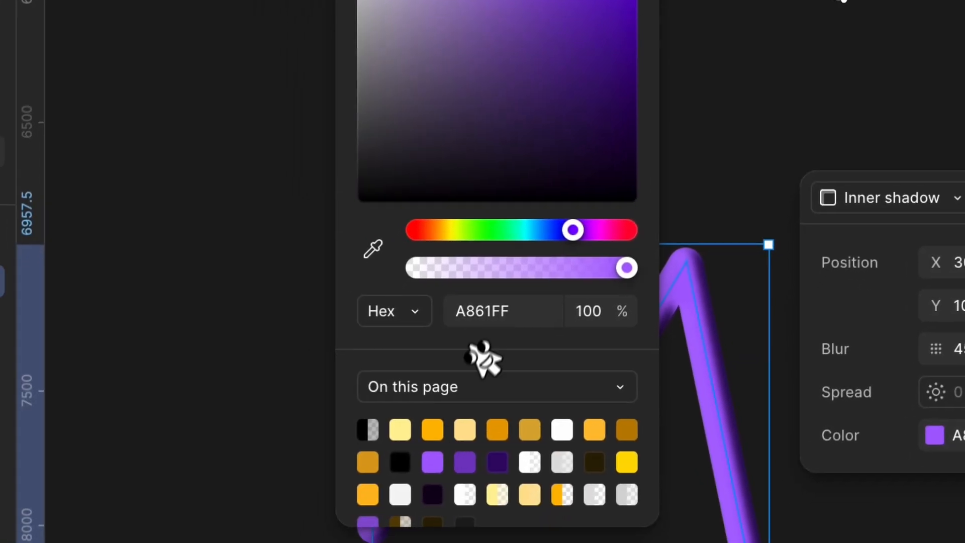
pyautogui.click(374, 135)
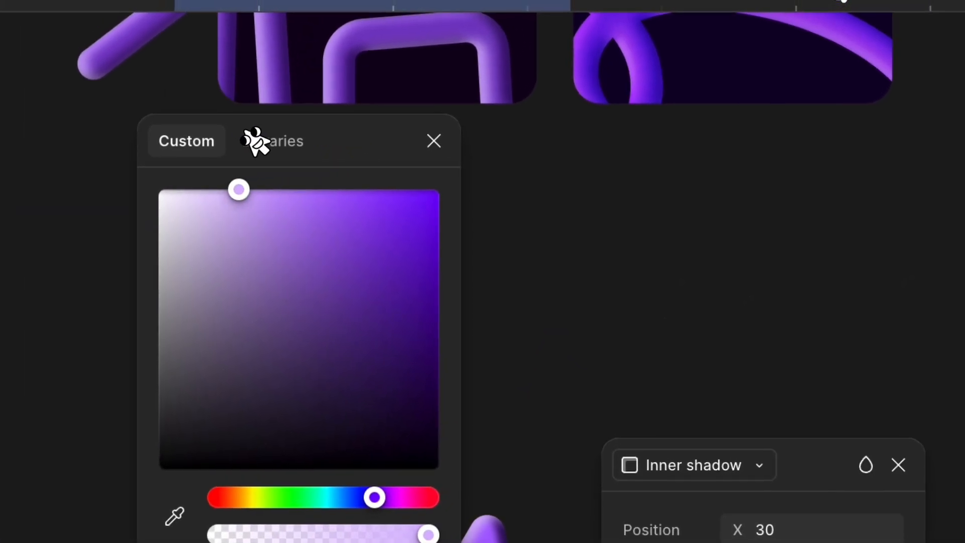
pyautogui.click(484, 75)
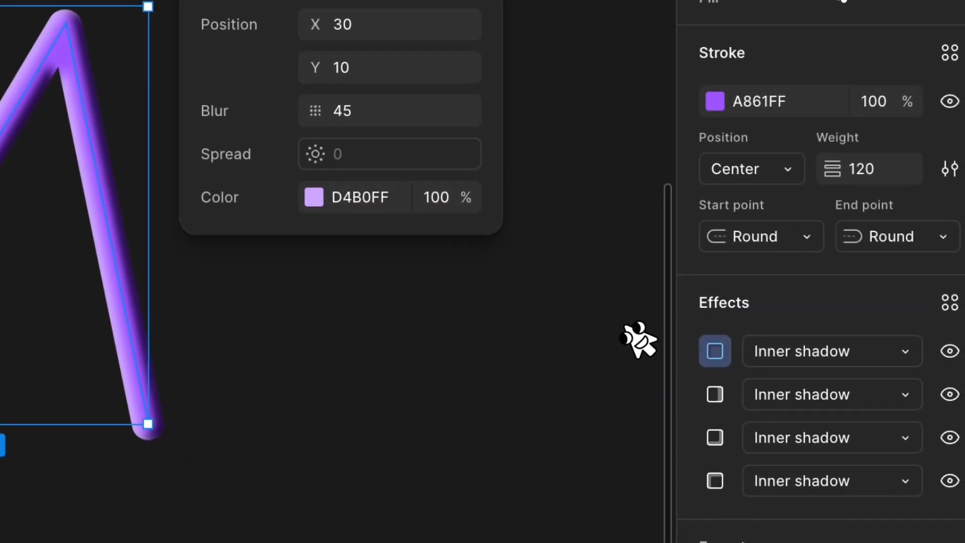
pyautogui.click(616, 300)
pyautogui.click(102, 188)
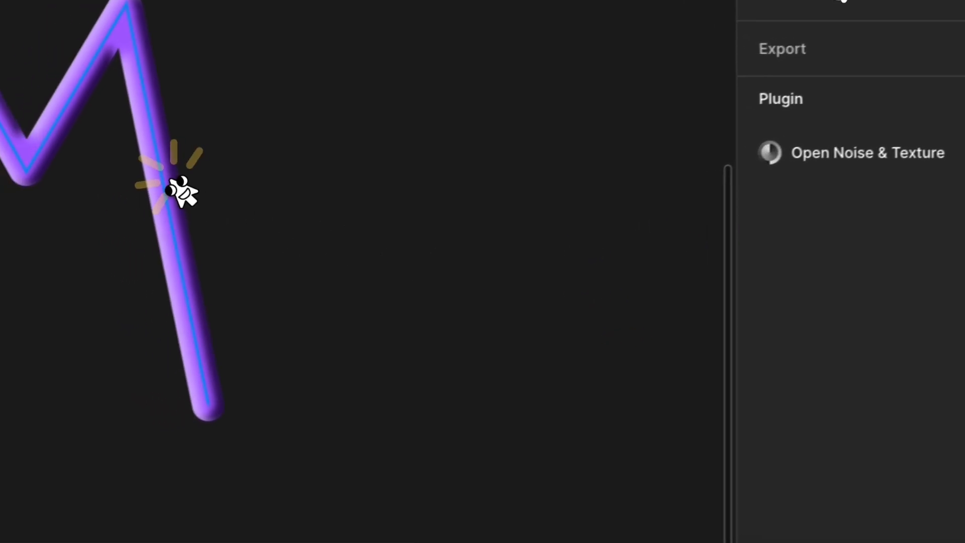
# Duplicate the light purple D4B0FF inner shadow of the M path and set the copy's blur to 35.
pyautogui.click(727, 509)
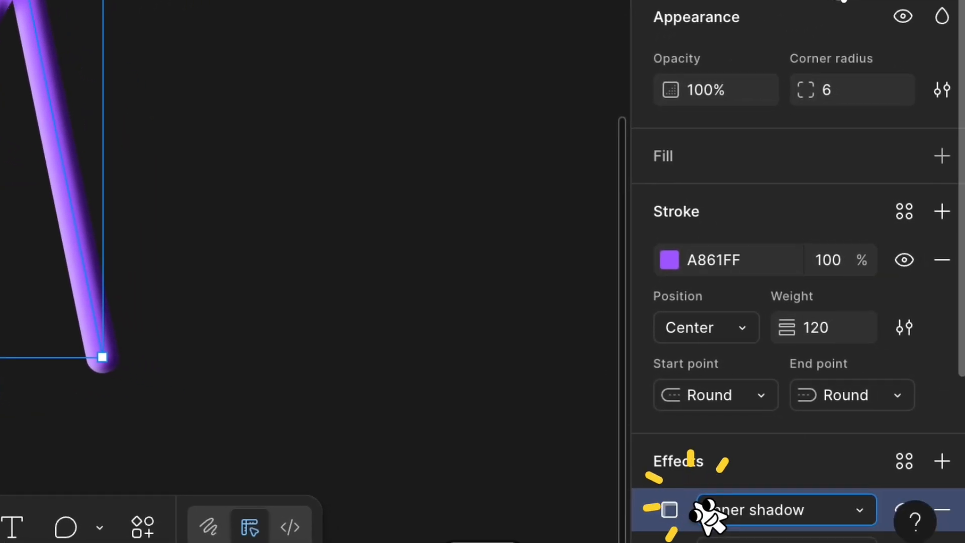
pyautogui.click(696, 516)
pyautogui.moveTo(526, 280); pyautogui.dragTo(312, 8)
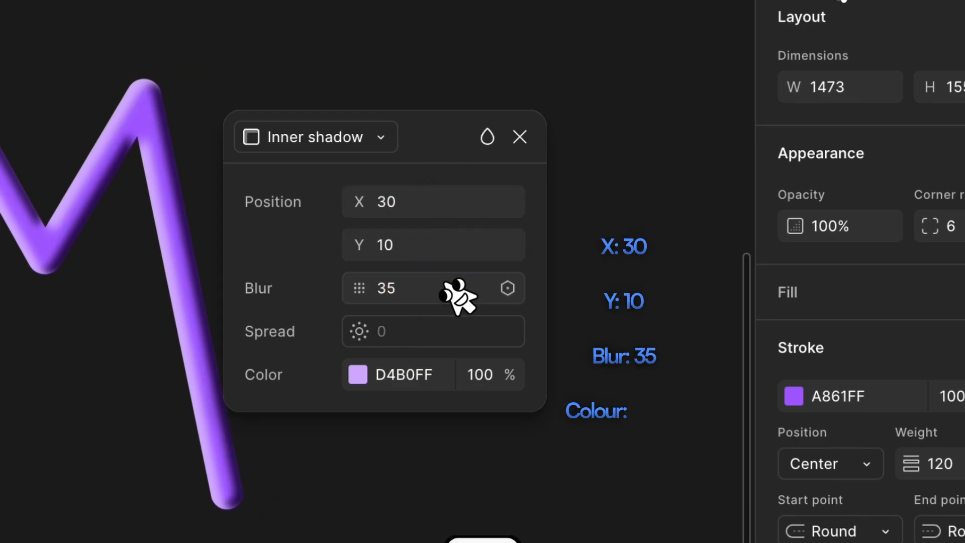
# Set the fifth inner shadow's colour to white FFFFFF at 25% opacity and close its settings.
pyautogui.click(422, 383)
pyautogui.write('FFFFFF')
pyautogui.press('Return')
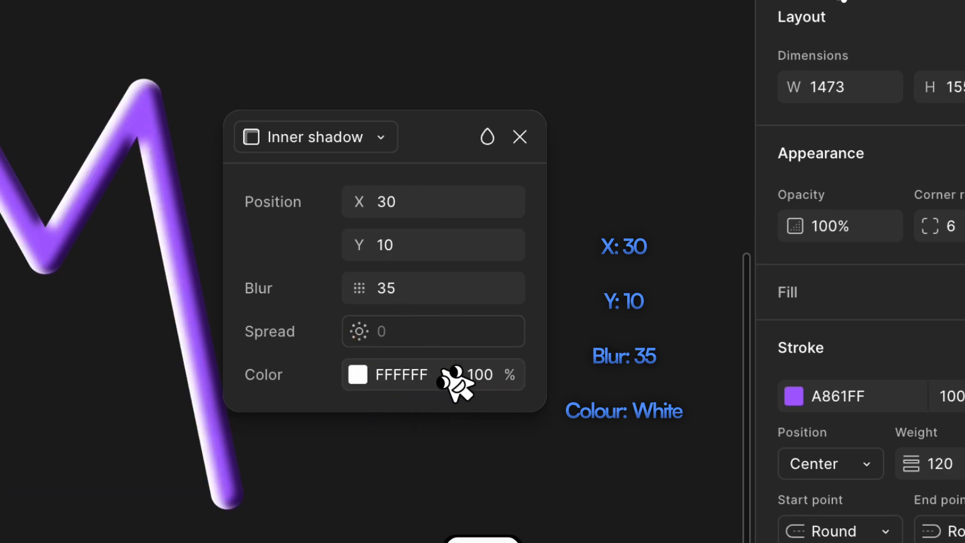
pyautogui.write('25')
pyautogui.press('Return')
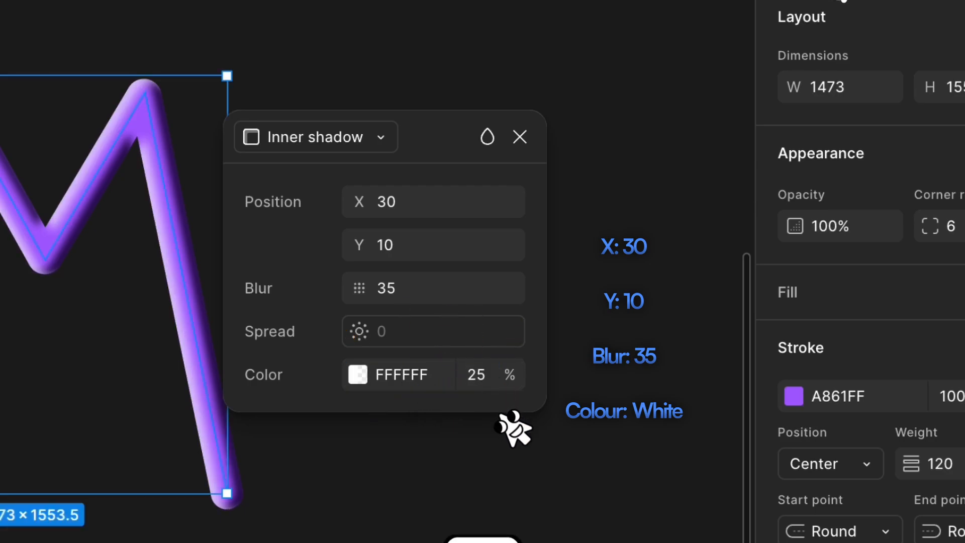
pyautogui.click(511, 477)
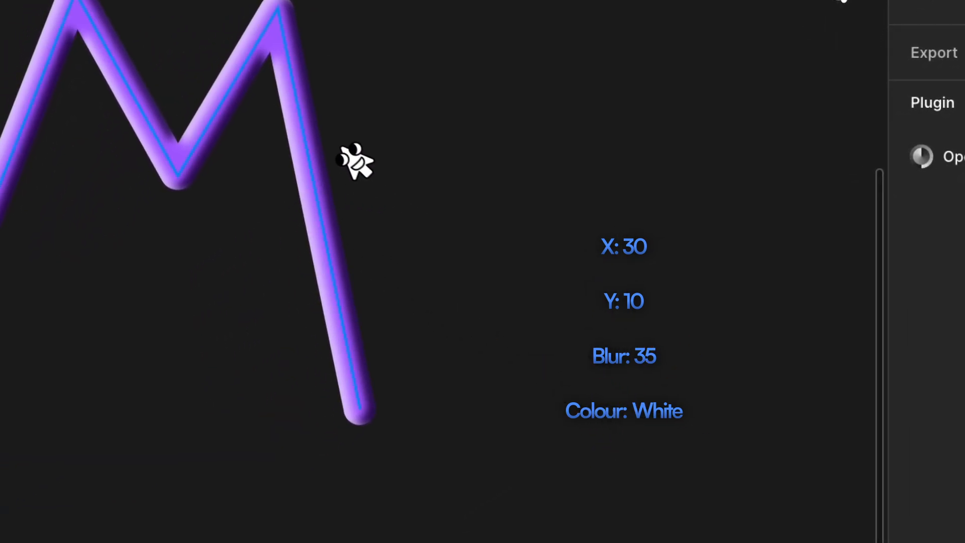
# Set the M path's corner radius to 11 and deselect the path.
pyautogui.scroll(5, 298, 122)
pyautogui.click(338, 164)
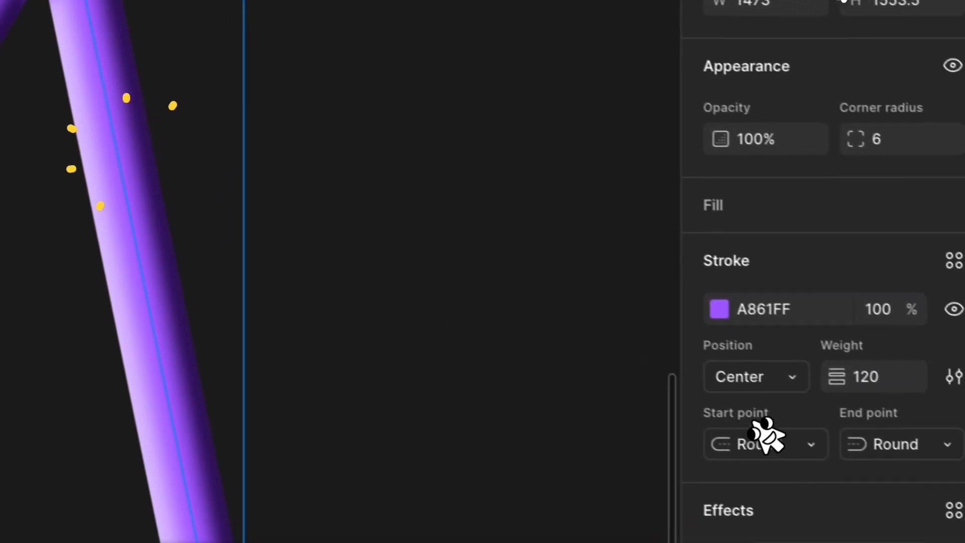
pyautogui.moveTo(855, 141); pyautogui.dragTo(964, 143)
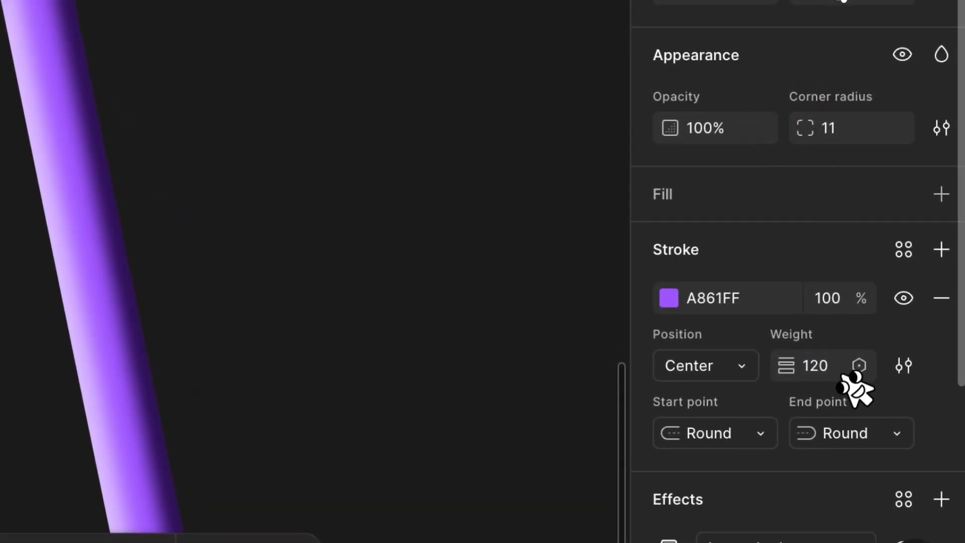
pyautogui.click(408, 277)
pyautogui.click(261, 201)
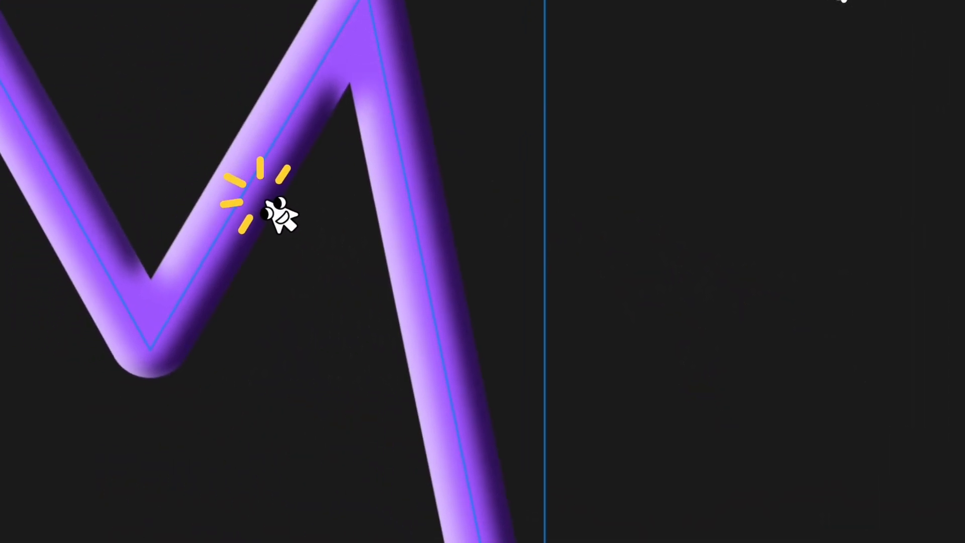
pyautogui.scroll(-5, 260, 202)
pyautogui.moveTo(291, 208); pyautogui.dragTo(227, 201)
pyautogui.click(565, 294)
# Draw a portrait frame about 1269 × 1620 beside the M and fill it with the page's dark purple.
pyautogui.press('f')
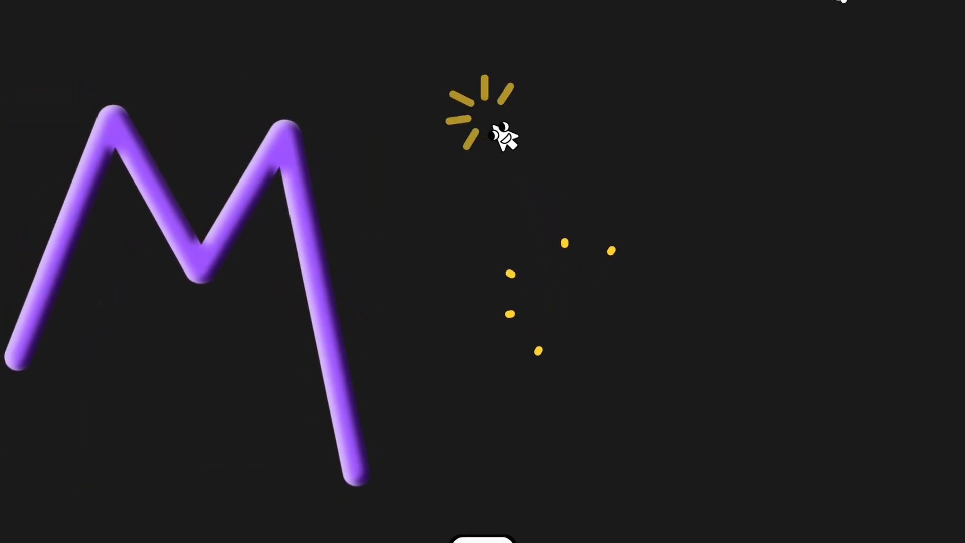
pyautogui.moveTo(493, 122); pyautogui.dragTo(330, 240)
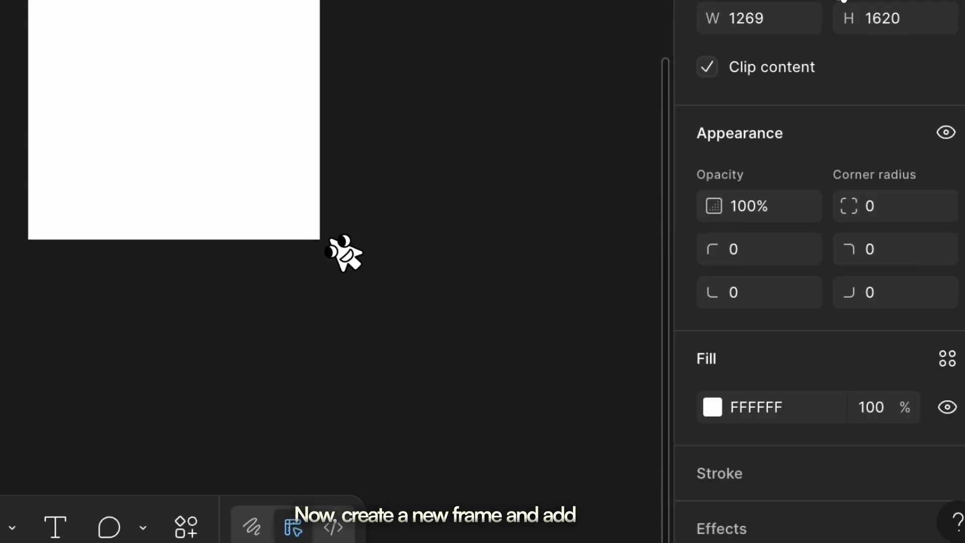
pyautogui.click(714, 407)
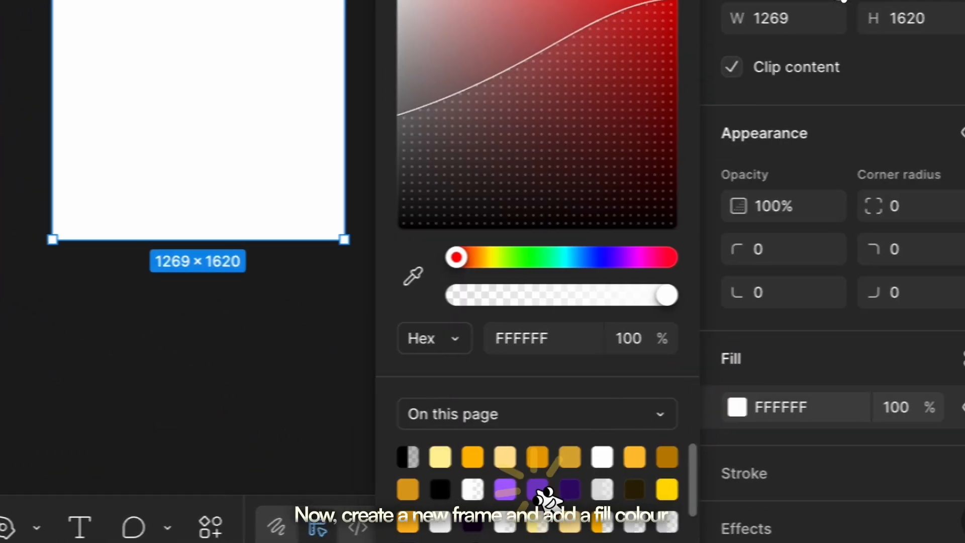
pyautogui.click(510, 488)
pyautogui.click(139, 296)
# Draw a circle about 1163 × 1163 and centre it inside the purple frame.
pyautogui.press('o')
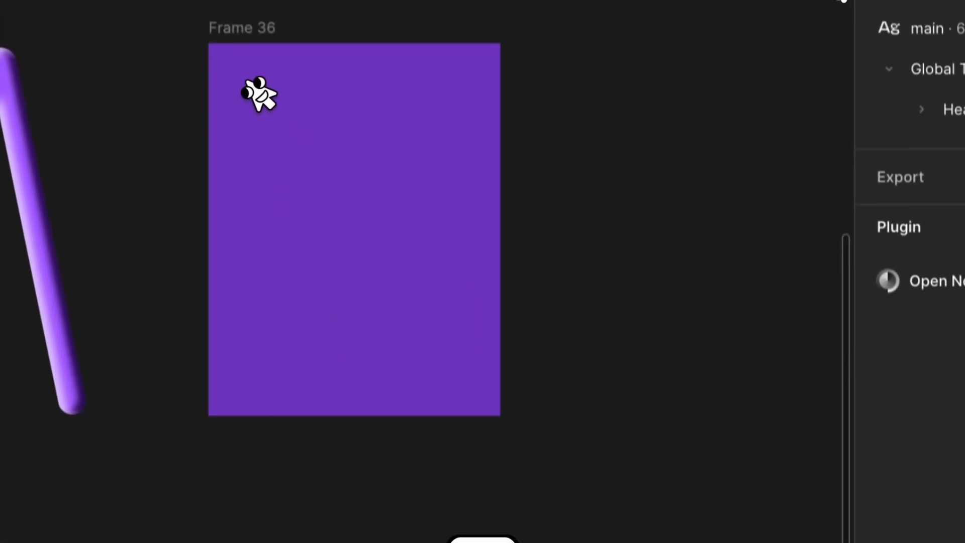
pyautogui.moveTo(243, 114); pyautogui.dragTo(514, 389)
pyautogui.moveTo(399, 266); pyautogui.dragTo(379, 284)
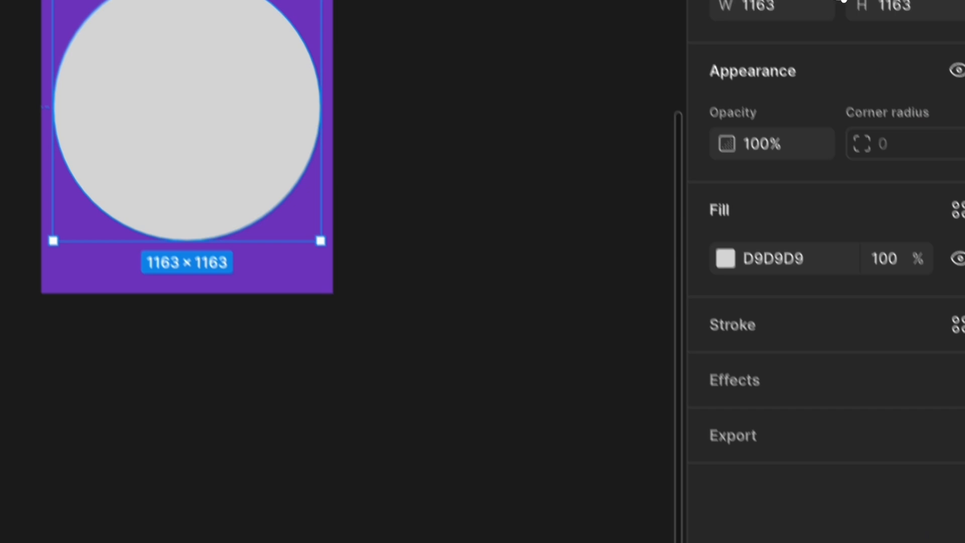
# Remove the circle's fill and give it a black 000000 inside stroke with a weight of 120.
pyautogui.click(948, 276)
pyautogui.click(948, 210)
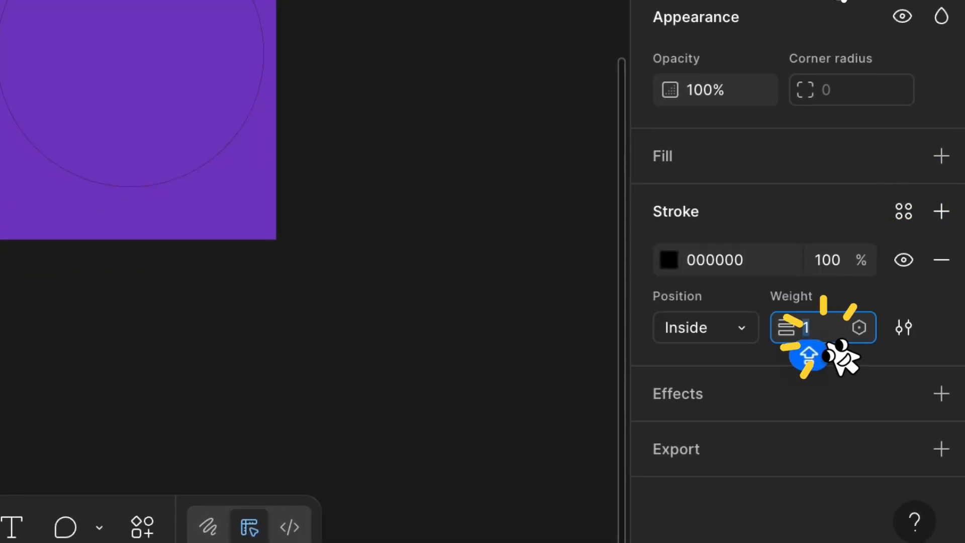
pyautogui.press('Return')
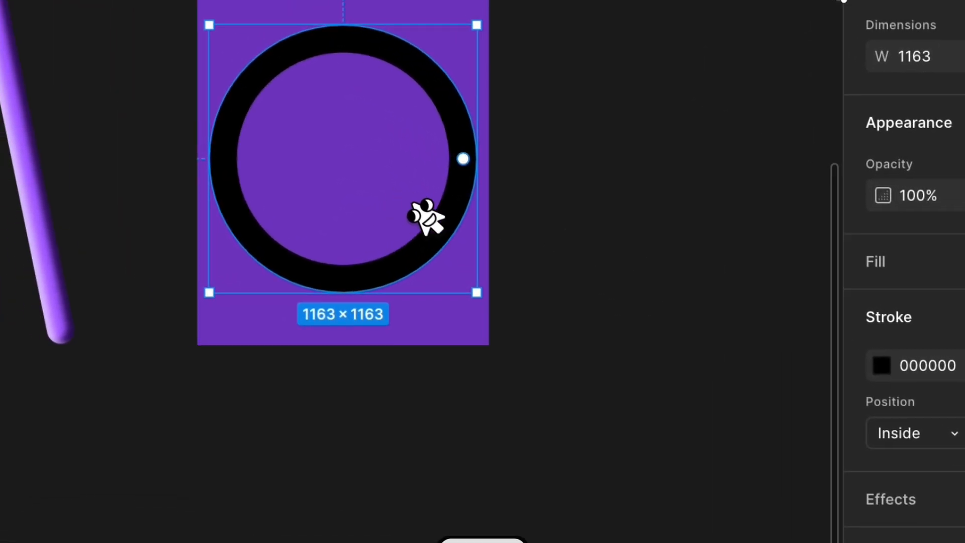
# Duplicate the ring, shrink the copy to about 652 × 652 and centre it inside the first ring.
pyautogui.hotkey('ctrl', 'd')
pyautogui.moveTo(492, 301); pyautogui.dragTo(373, 182)
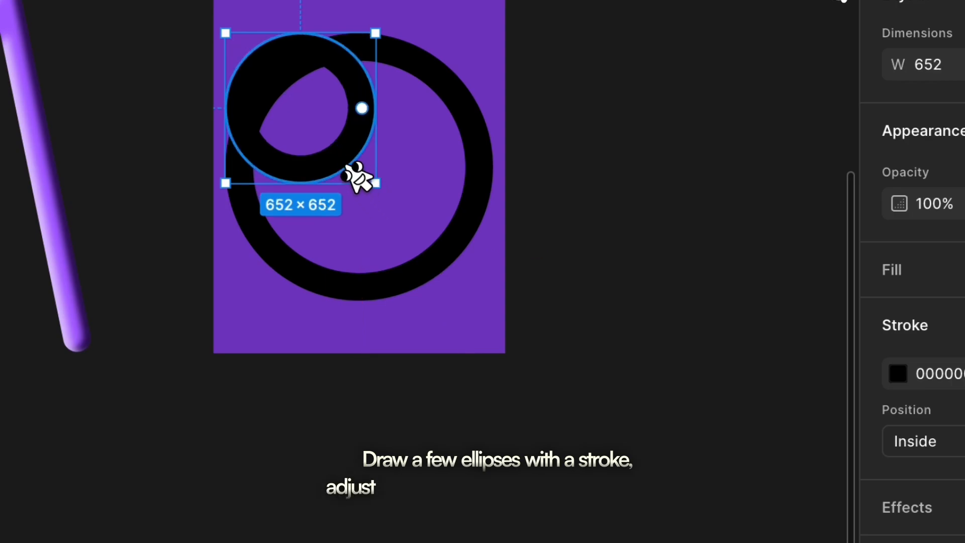
pyautogui.moveTo(311, 129); pyautogui.dragTo(468, 256)
# Duplicate the ring again and enlarge the copy to about 1635 × 1635 around the other two rings.
pyautogui.hotkey('ctrl', 'd')
pyautogui.moveTo(504, 305); pyautogui.dragTo(619, 426)
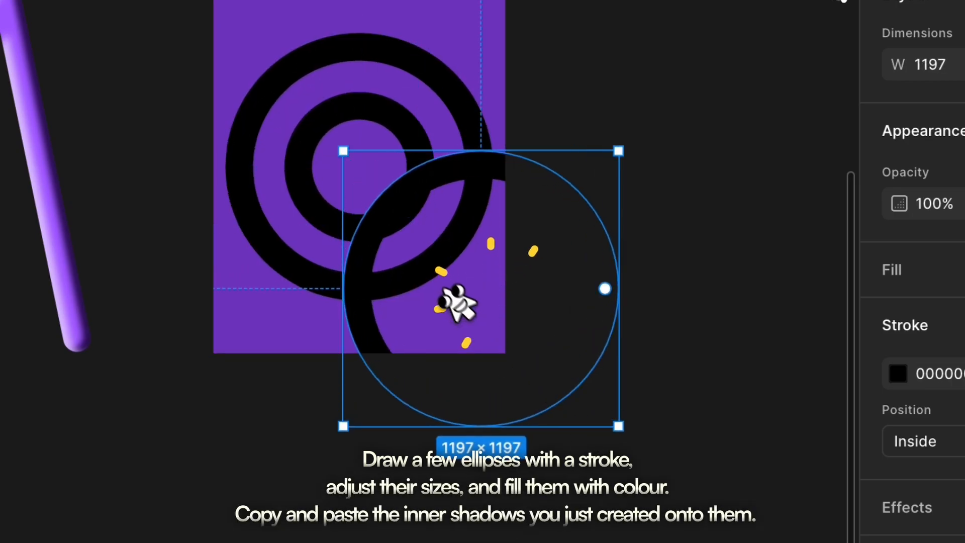
pyautogui.moveTo(343, 151); pyautogui.dragTo(195, 5)
pyautogui.moveTo(351, 219); pyautogui.dragTo(336, 209)
pyautogui.moveTo(655, 503); pyautogui.dragTo(614, 460)
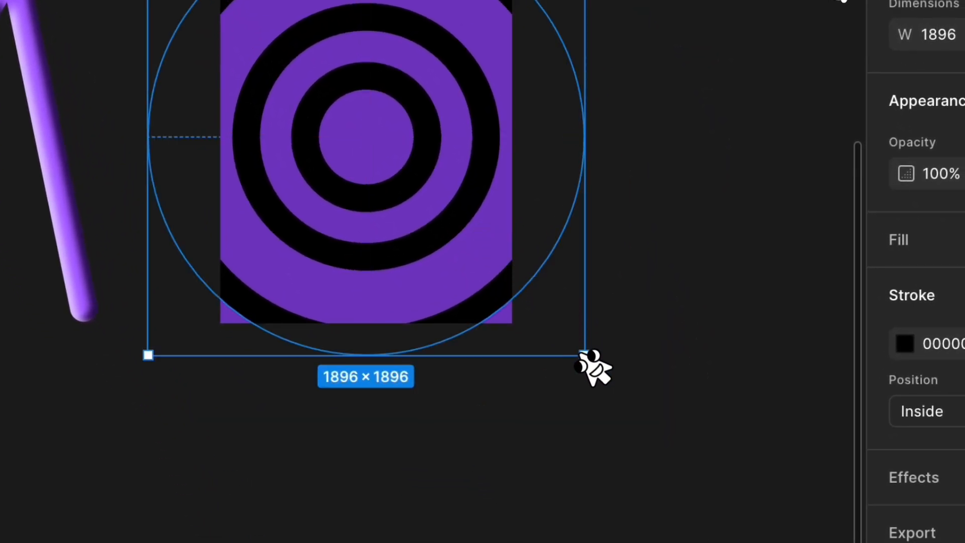
pyautogui.moveTo(563, 354); pyautogui.dragTo(489, 291)
# Select all three rings and align them on their horizontal centres.
pyautogui.moveTo(587, 385); pyautogui.dragTo(239, 187)
pyautogui.click(359, 425)
pyautogui.hotkey('ctrl', 'a')
pyautogui.click(901, 10)
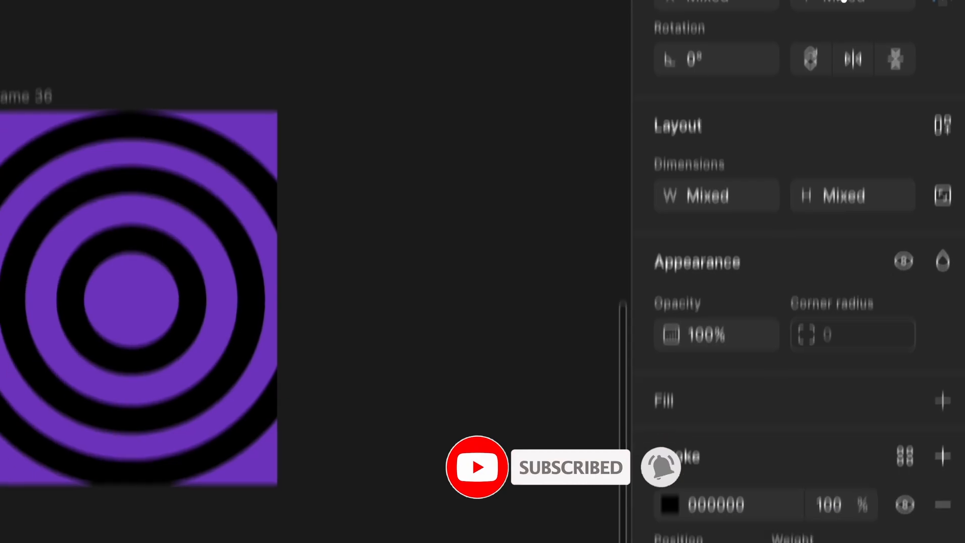
# Set the stroke colour of the three rings to the purple A861FF.
pyautogui.click(689, 280)
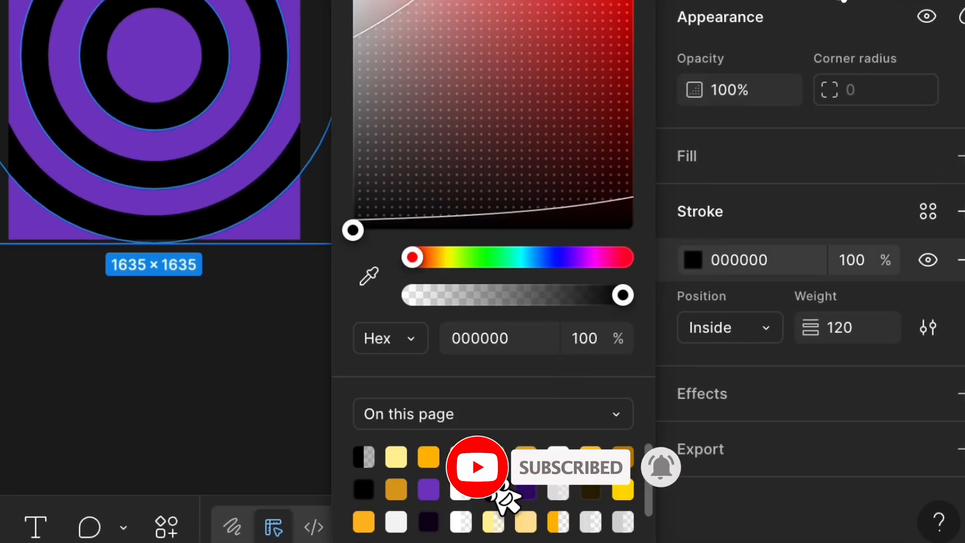
pyautogui.click(493, 489)
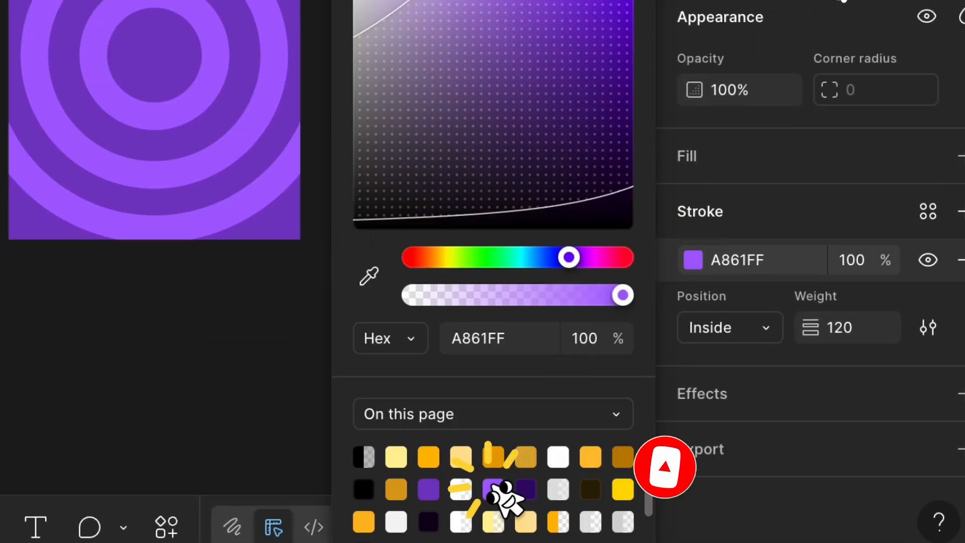
pyautogui.click(174, 409)
# Copy the inner shadows from the M path and paste them onto all three rings.
pyautogui.click(247, 219)
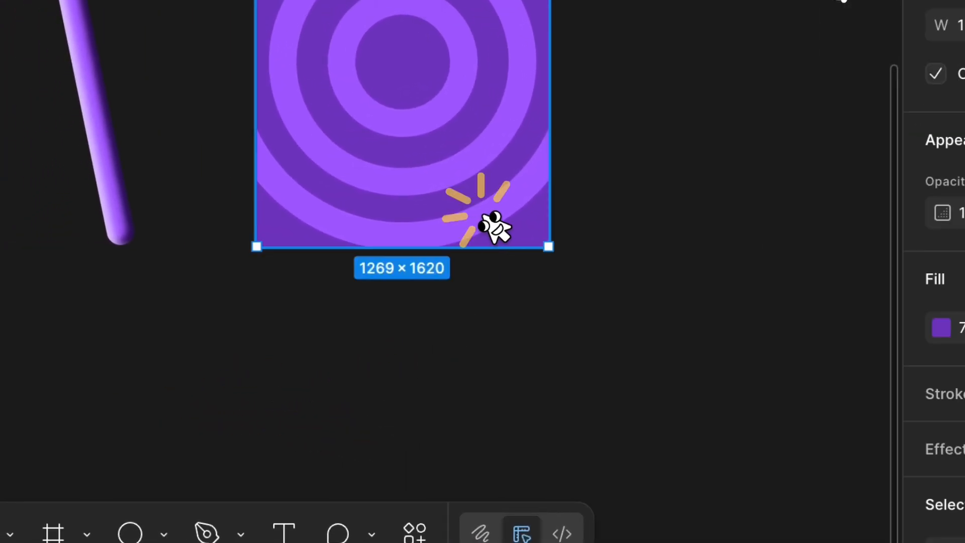
pyautogui.click(247, 220)
pyautogui.press('super+v')
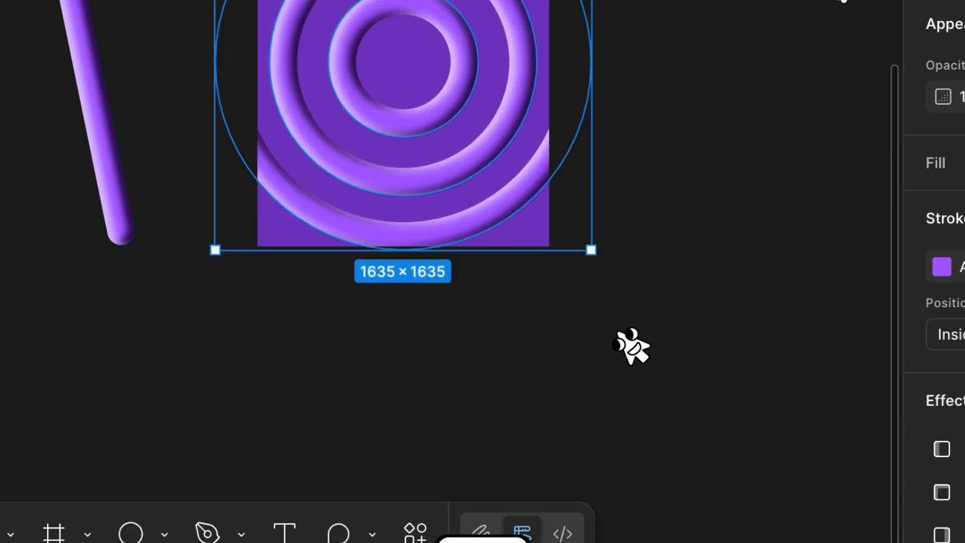
pyautogui.click(632, 347)
# Add a shaded circle about 247 × 247 at the centre of the rings by duplicating and shrinking the innermost ring.
pyautogui.click(455, 123)
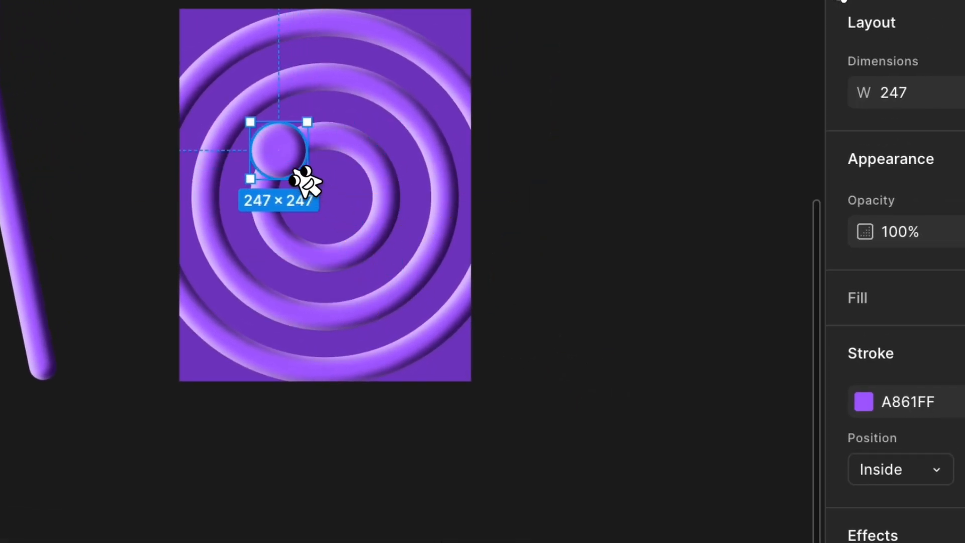
pyautogui.click(779, 412)
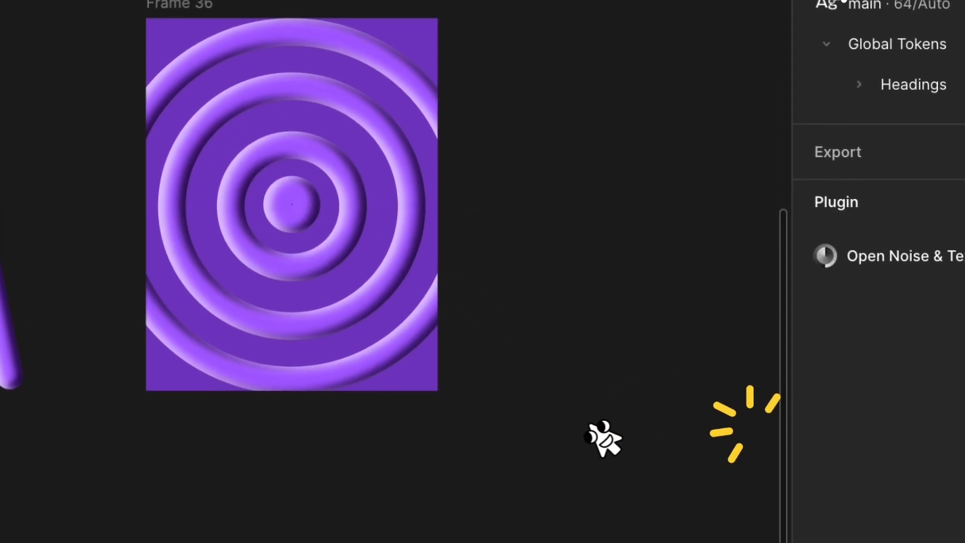
# Duplicate the ring frame and delete the rings from the copy.
pyautogui.click(257, 146)
pyautogui.press('super+d')
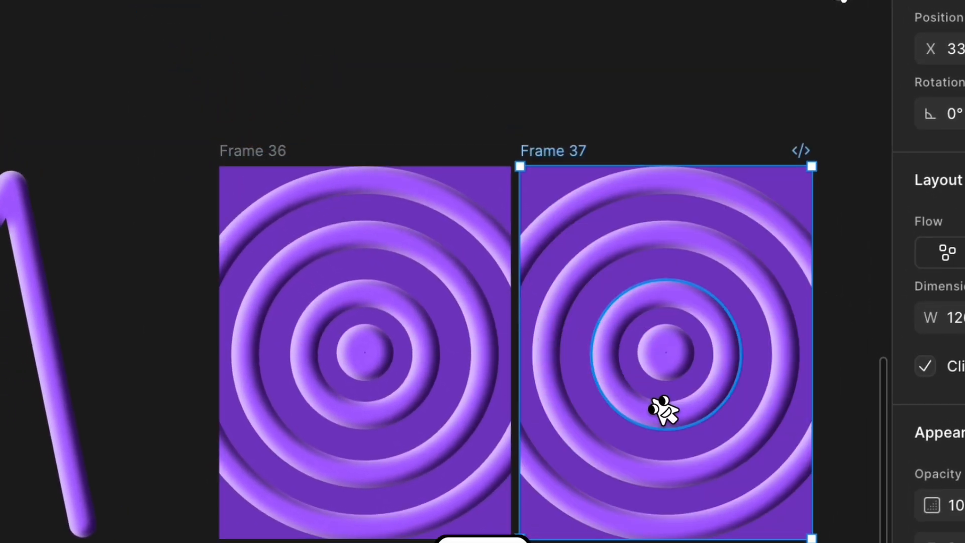
pyautogui.click(668, 409)
pyautogui.press('Delete')
# Draw an open zigzag path about 1662 × 1750 with an A861FF stroke in the empty frame, running past its right and bottom edges.
pyautogui.hscroll(8, 668, 409)
pyautogui.scroll(-2, 654, 410)
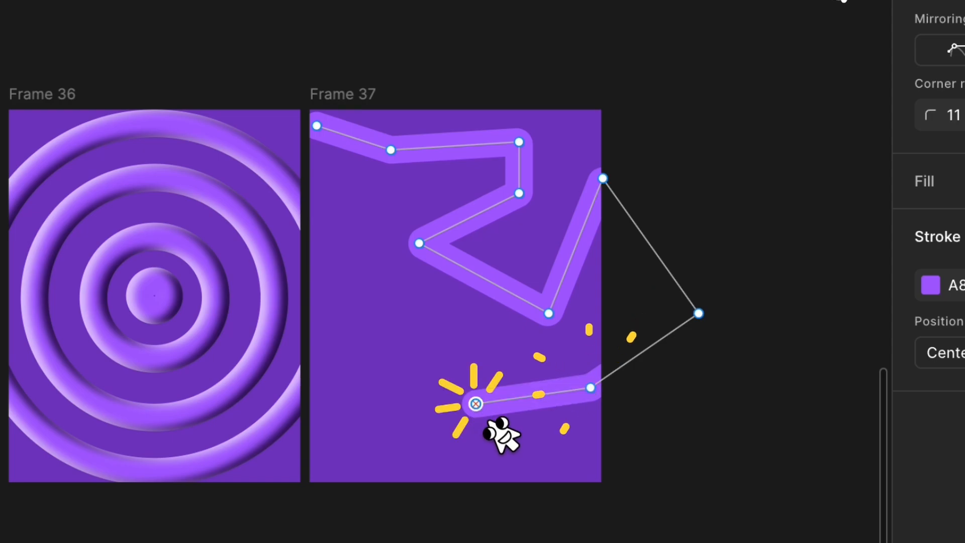
pyautogui.click(549, 486)
pyautogui.click(688, 528)
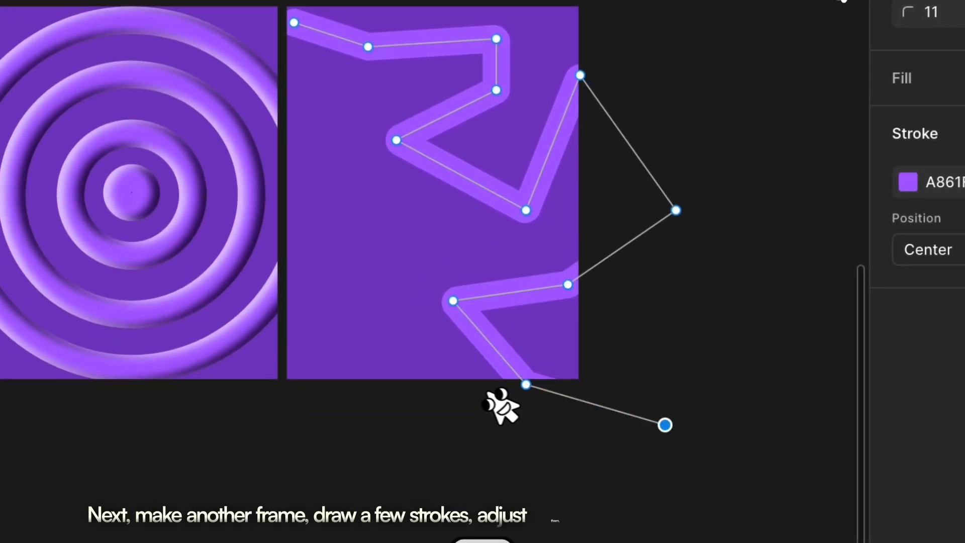
pyautogui.press('Escape')
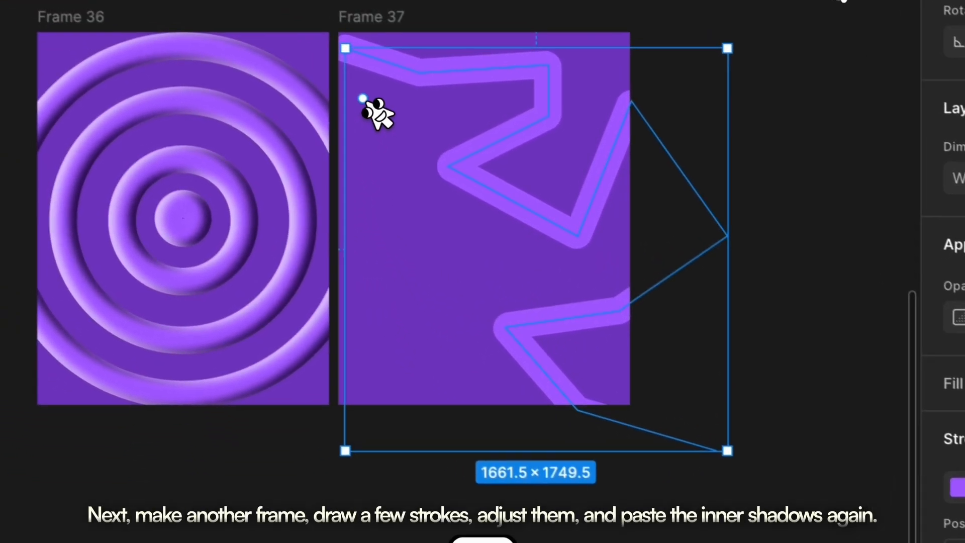
# Draw a second zigzag path from the frame's upper left corner area down past its bottom edge.
pyautogui.press('p')
pyautogui.click(310, 75)
pyautogui.click(343, 75)
pyautogui.click(341, 169)
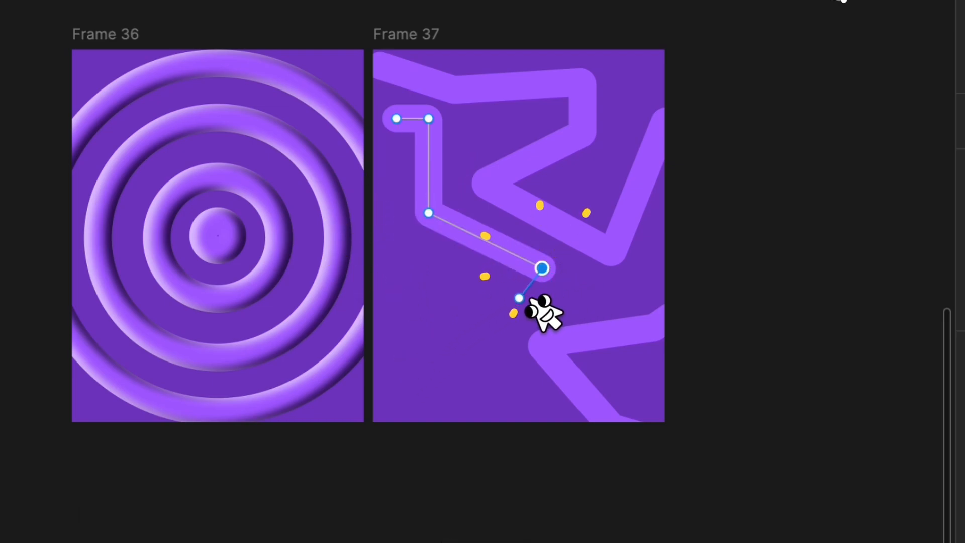
pyautogui.click(528, 413)
pyautogui.click(396, 449)
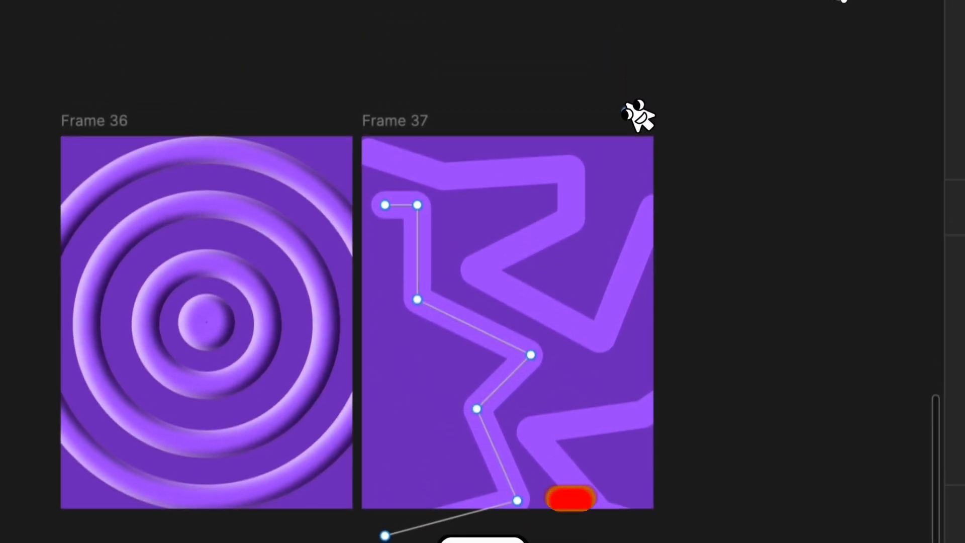
# Draw a short slanted stroke entering from the frame's top edge and a bent stroke from its left edge to its bottom.
pyautogui.click(641, 5)
pyautogui.click(632, 78)
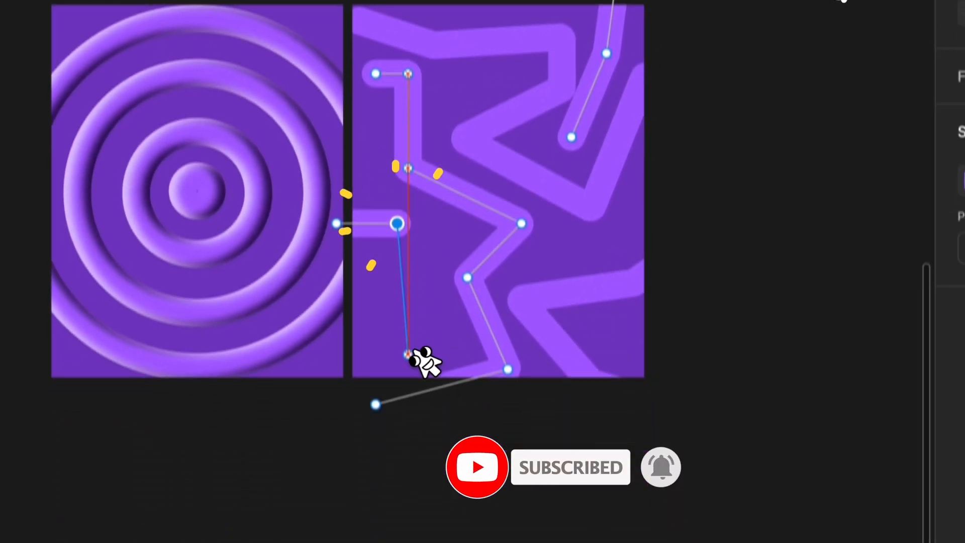
pyautogui.click(412, 516)
# Paste the copied inner shadows onto the zigzag strokes in the second frame.
pyautogui.click(335, 357)
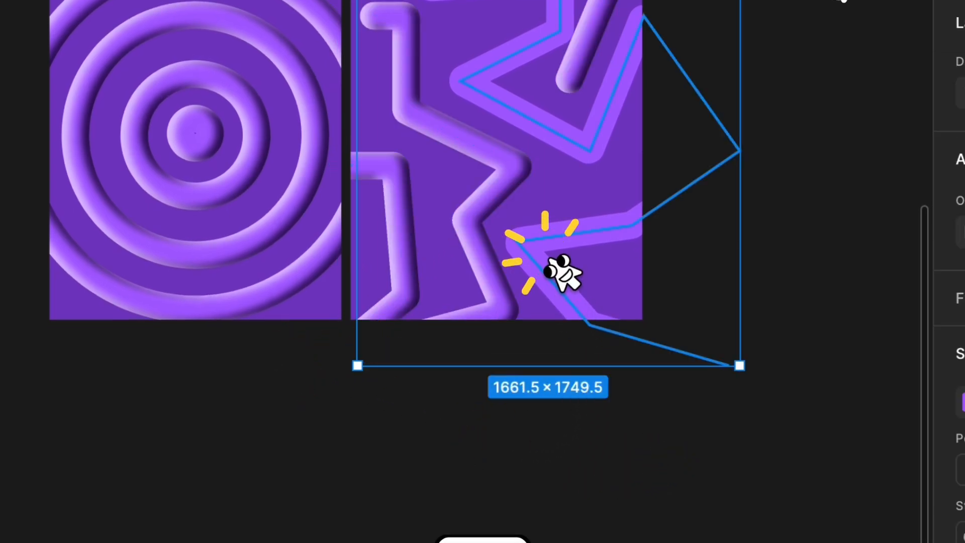
pyautogui.press('super+alt+v')
# Draw a looping curved A861FF stroke from Frame 38's left edge toward its upper right corner, and paste the copied inner shadows onto it.
pyautogui.click(362, 112)
pyautogui.click(362, 325)
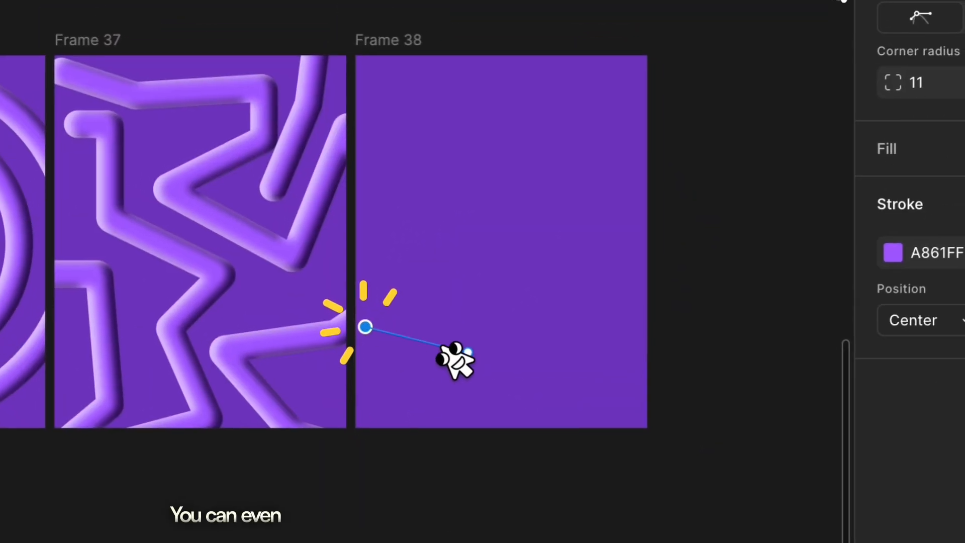
pyautogui.click(460, 374)
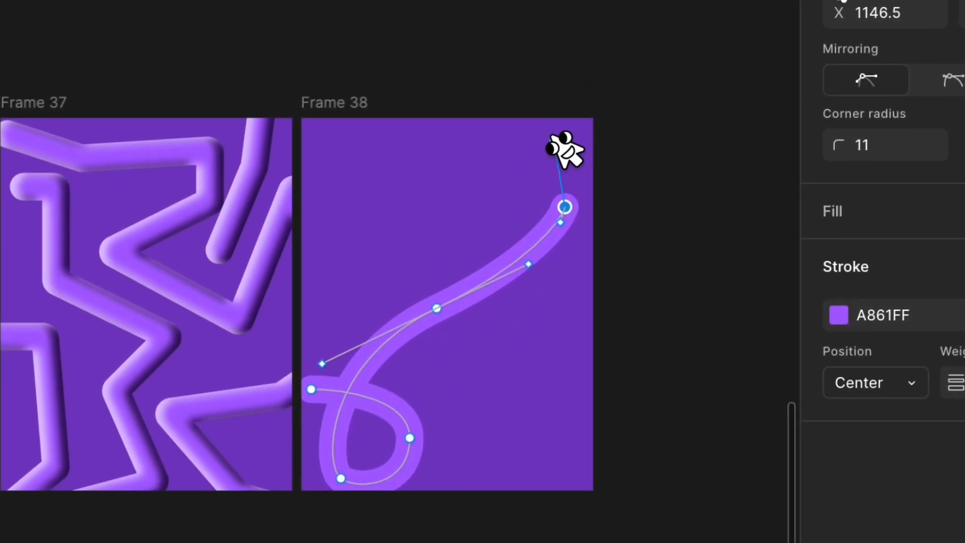
pyautogui.click(721, 317)
pyautogui.click(669, 435)
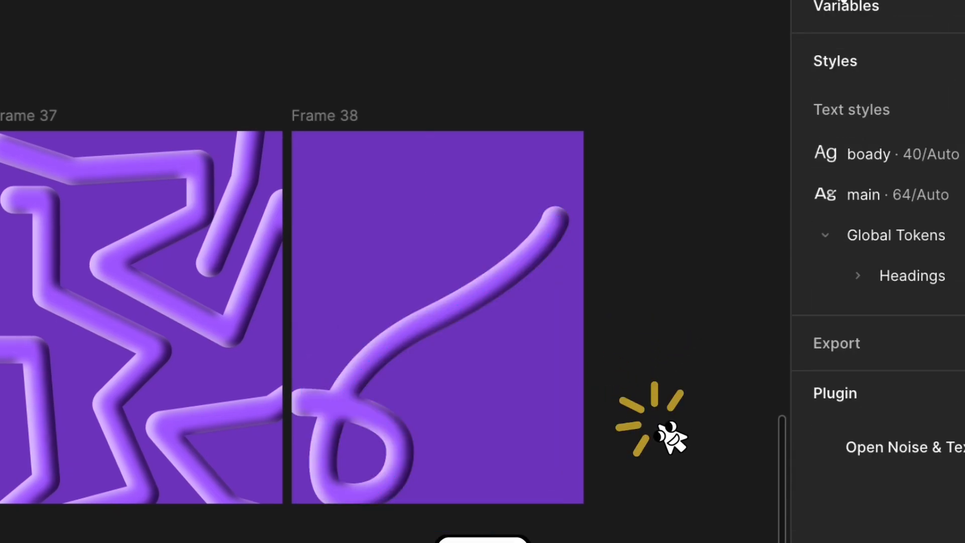
# Draw a second looped path about 616 × 826 with an A861FF stroke in Frame 38's upper left area, ending past its top edge.
pyautogui.click(306, 180)
pyautogui.moveTo(449, 254); pyautogui.dragTo(447, 285)
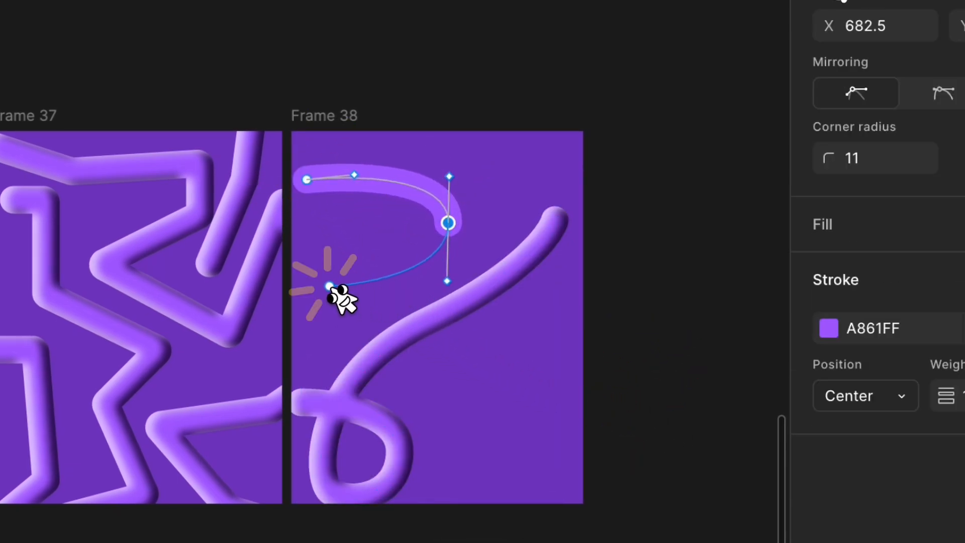
pyautogui.moveTo(330, 288); pyautogui.dragTo(307, 234)
pyautogui.moveTo(350, 117); pyautogui.dragTo(388, 59)
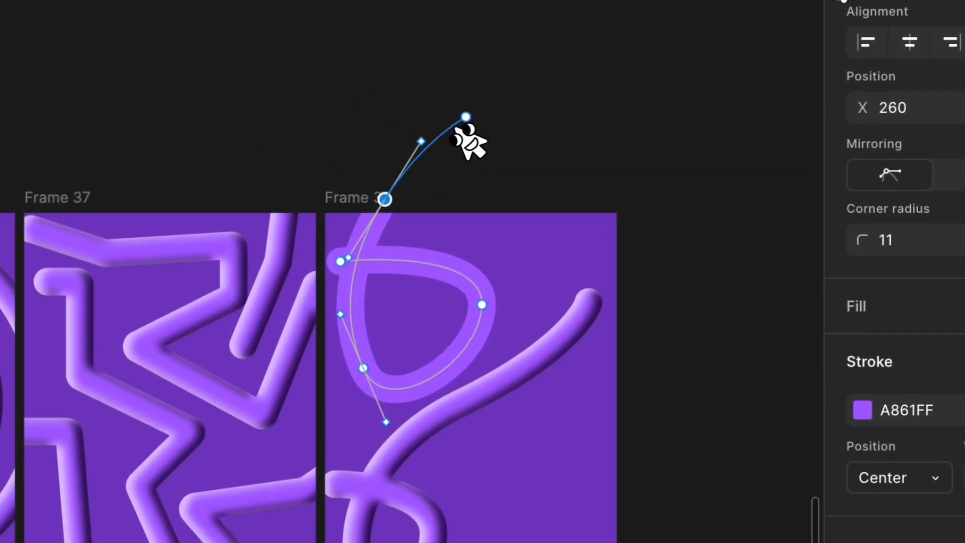
pyautogui.press('Escape')
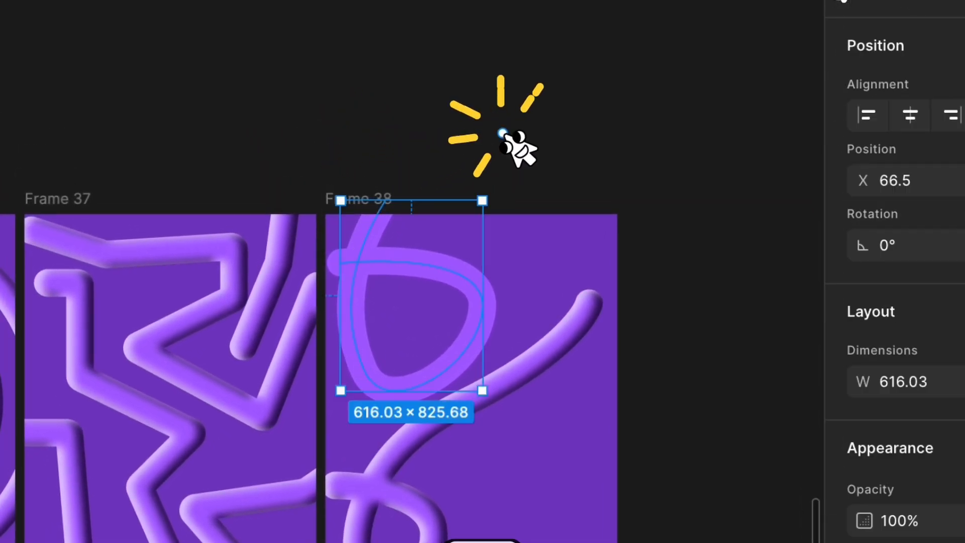
pyautogui.press('p')
pyautogui.click(685, 454)
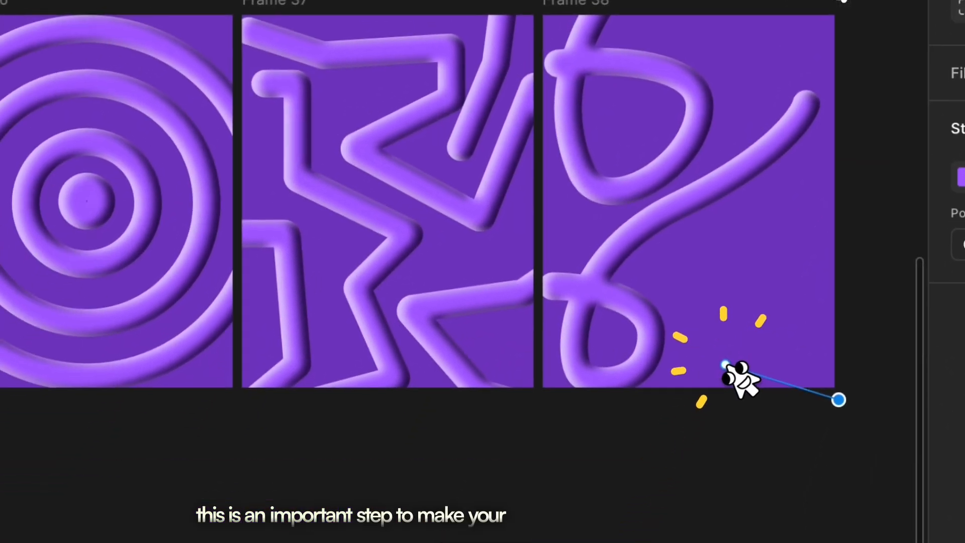
pyautogui.scroll(-4, 724, 364)
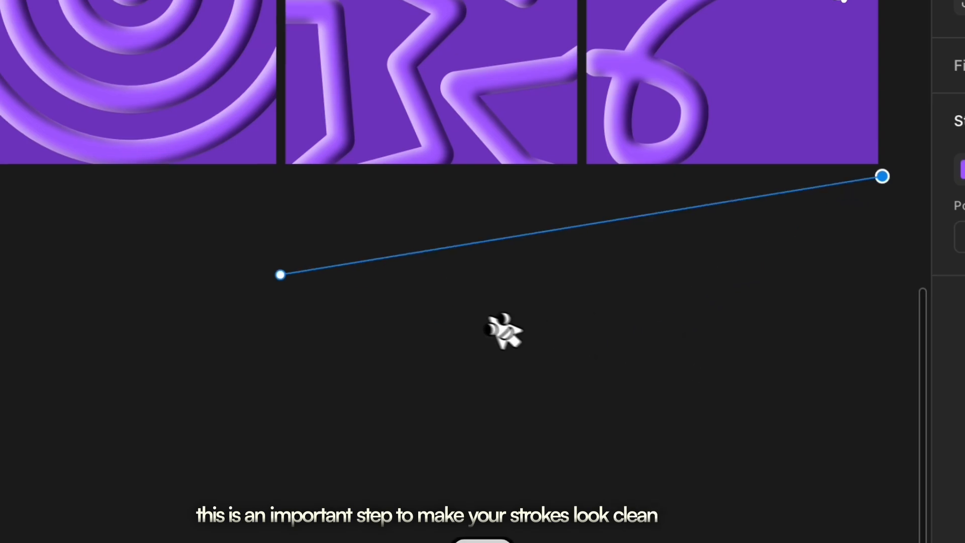
pyautogui.press('Escape')
pyautogui.press('Escape')
# Draw a rectangle about 1385 × 1721 below the frames and fill it with A861FF.
pyautogui.click(386, 142)
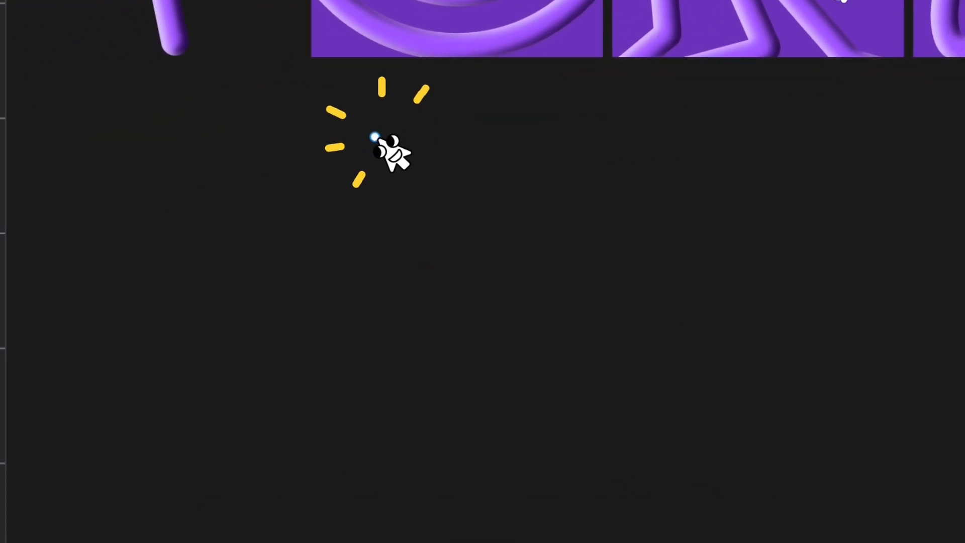
pyautogui.moveTo(349, 112); pyautogui.dragTo(668, 508)
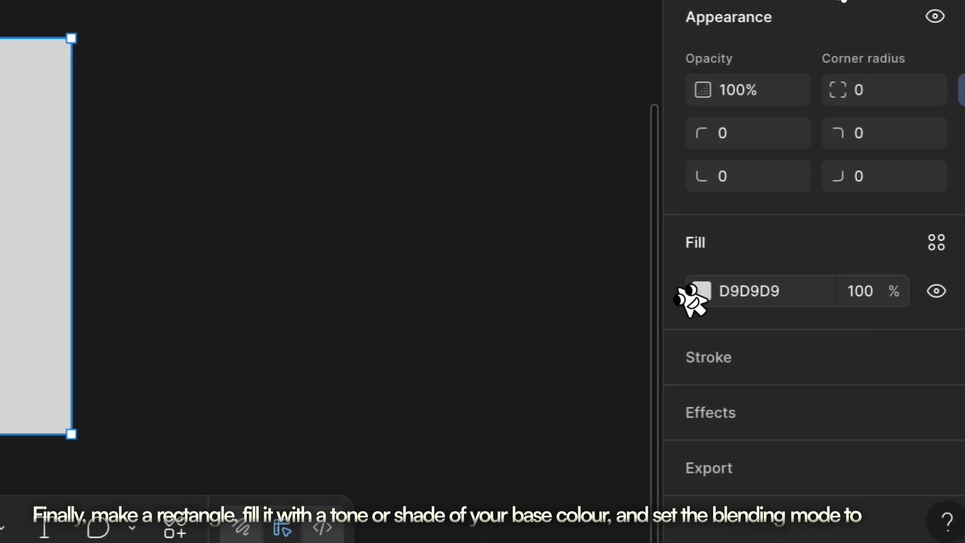
pyautogui.click(918, 290)
pyautogui.click(816, 456)
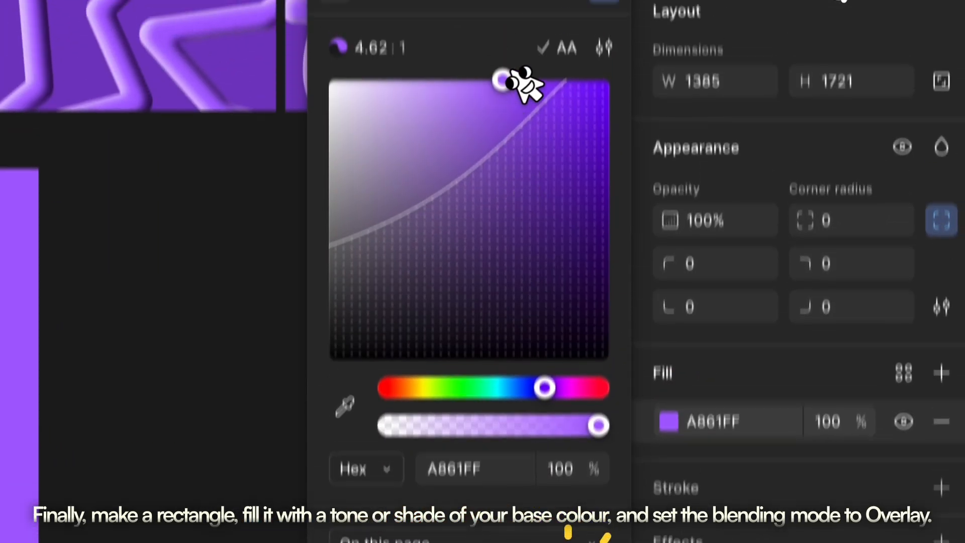
# Set the rectangle's fill blend mode to Overlay and place the rectangle over the concentric rings frame.
pyautogui.click(567, 102)
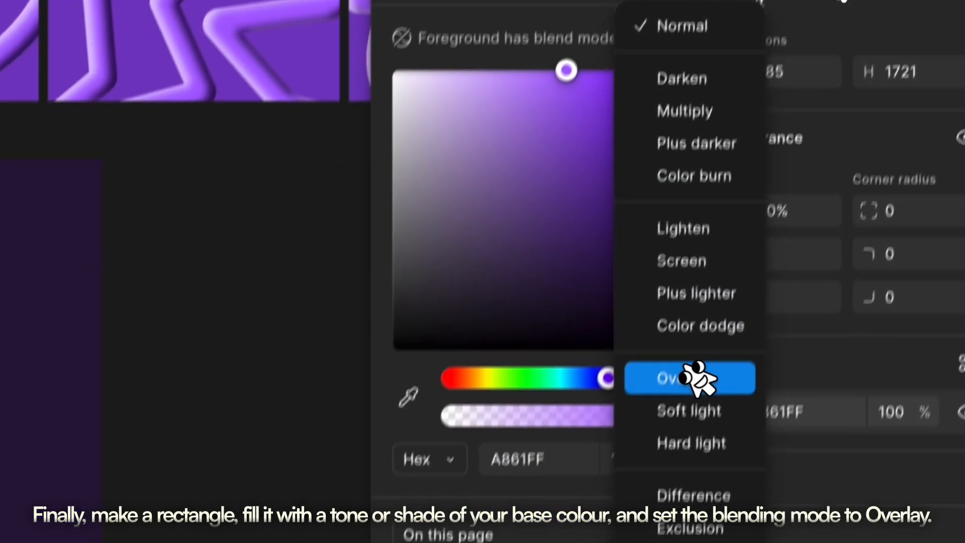
pyautogui.click(696, 378)
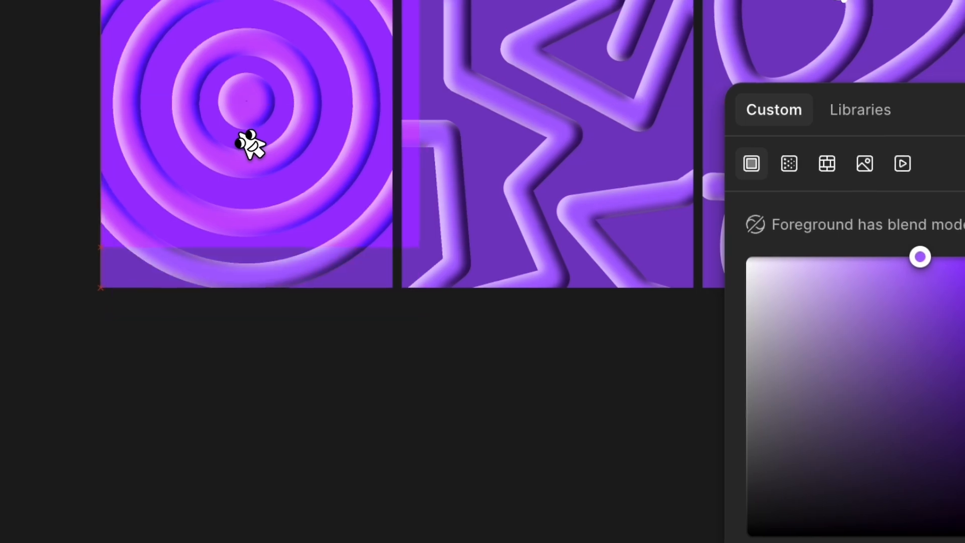
pyautogui.moveTo(241, 135); pyautogui.dragTo(235, 142)
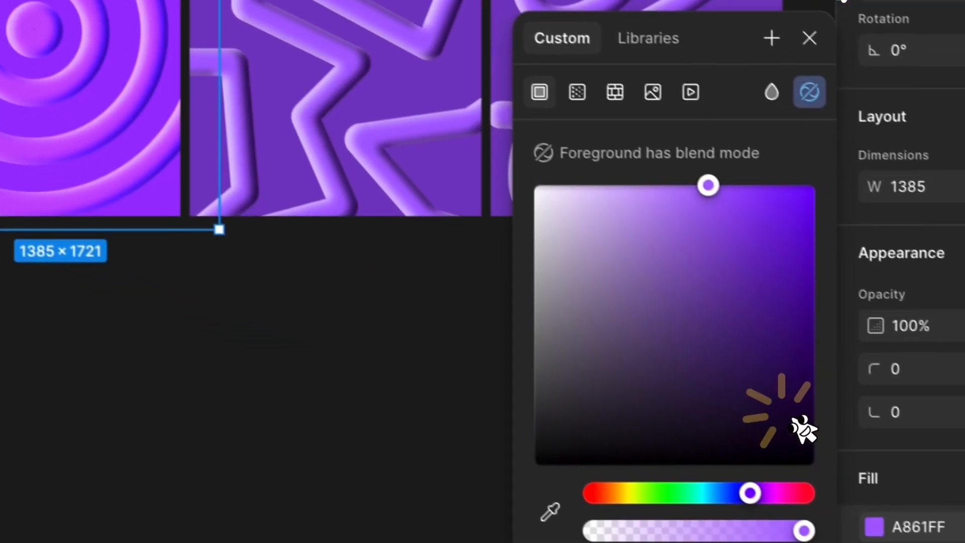
# Darken the overlay rectangle's fill color to 4D1790.
pyautogui.click(784, 405)
pyautogui.click(712, 286)
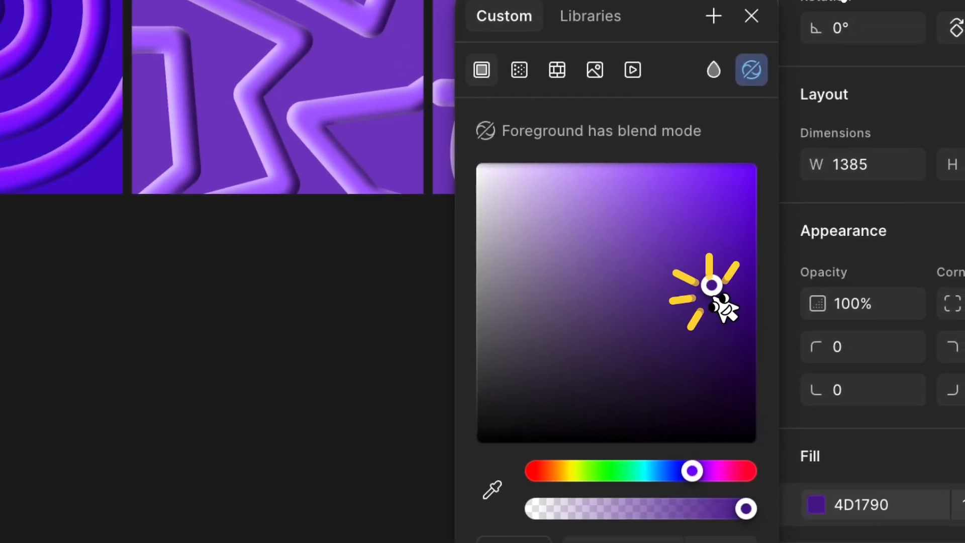
pyautogui.moveTo(283, 292); pyautogui.dragTo(353, 342)
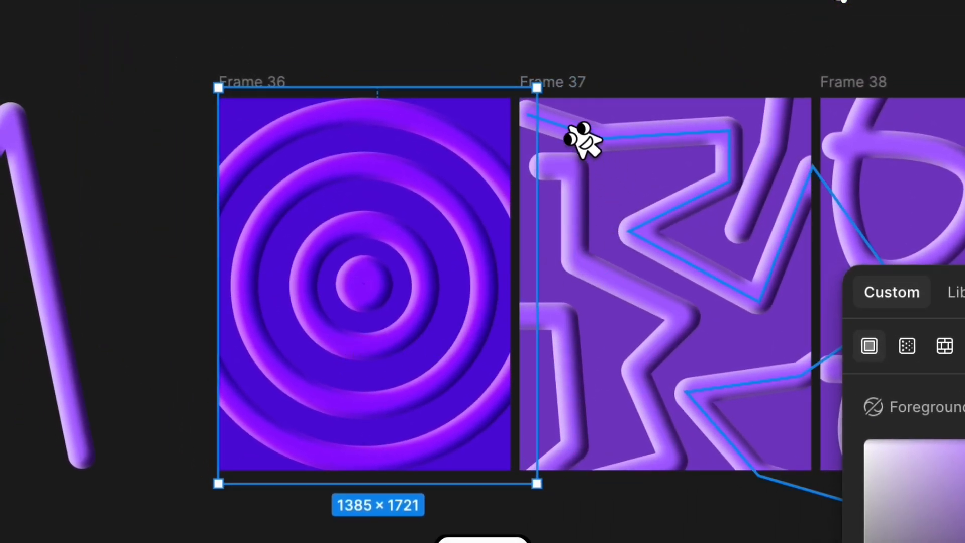
# Paste a copy of the overlay rectangle into Frame 37 and another into Frame 38.
pyautogui.click(560, 83)
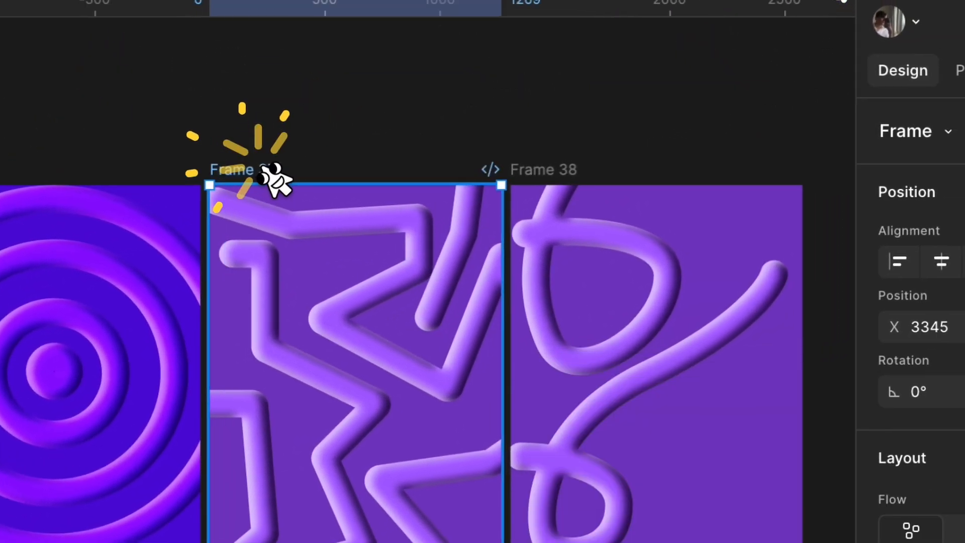
pyautogui.hotkey('ctrl', 'v')
pyautogui.click(862, 80)
pyautogui.hotkey('ctrl', 'v')
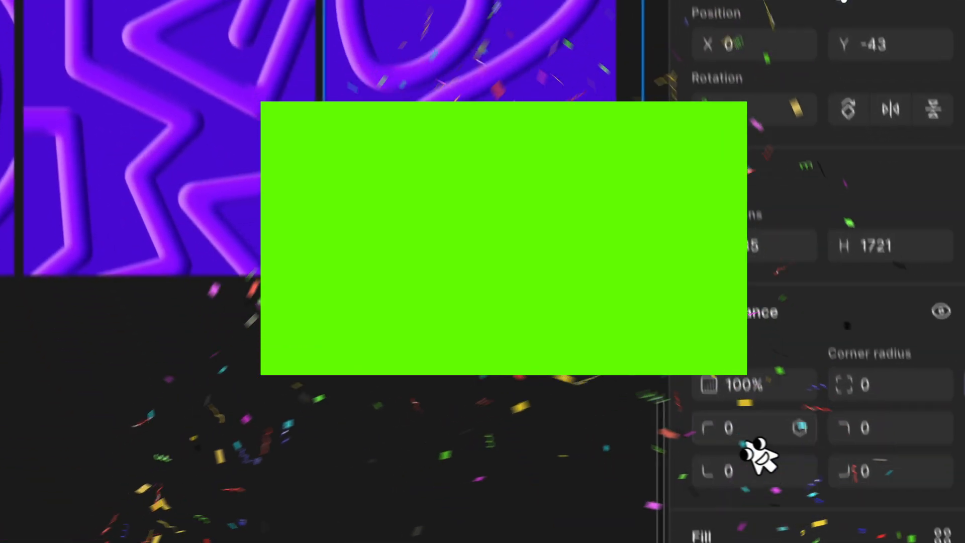
# Change Frame 38's background fill to a much darker purple.
pyautogui.click(508, 477)
pyautogui.click(538, 169)
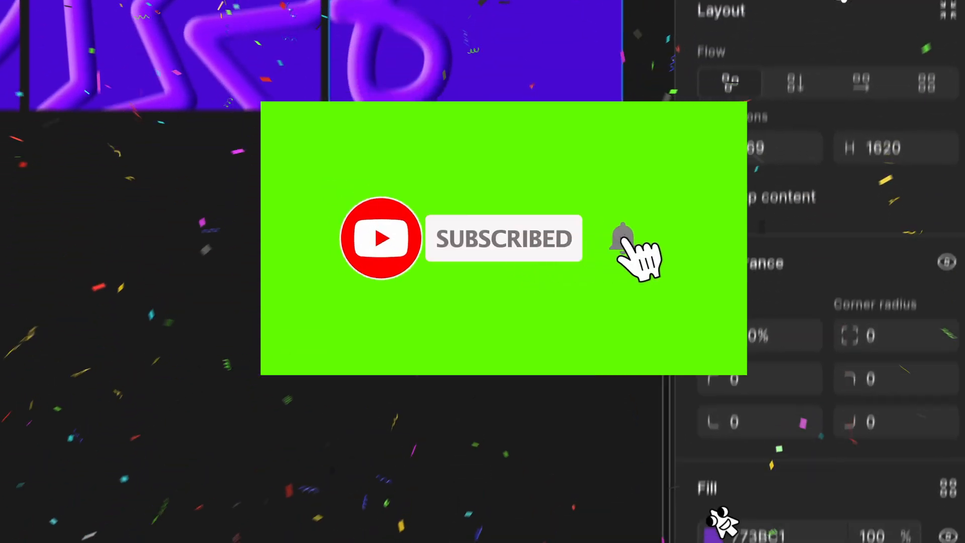
pyautogui.click(727, 426)
pyautogui.moveTo(628, 146); pyautogui.dragTo(639, 169)
pyautogui.click(158, 220)
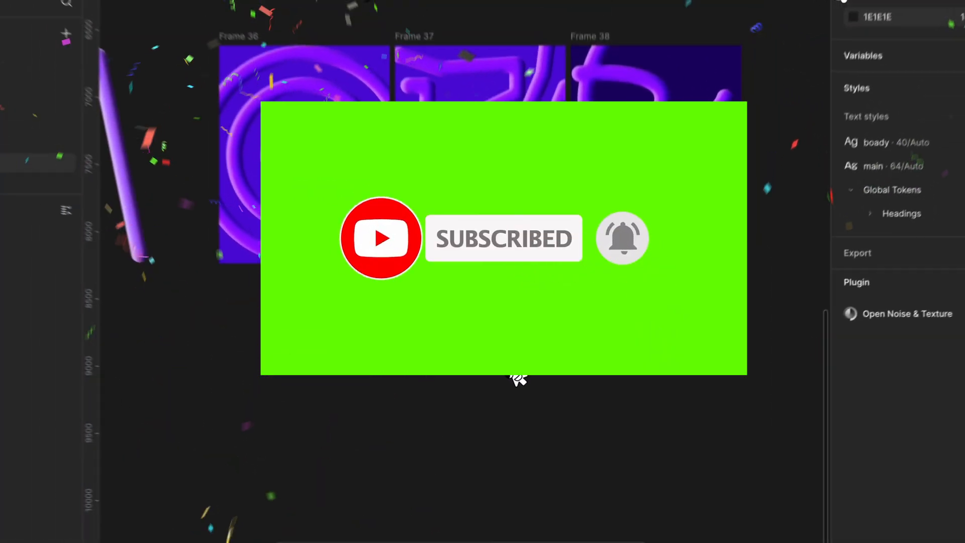
pyautogui.scroll(-5, 531, 392)
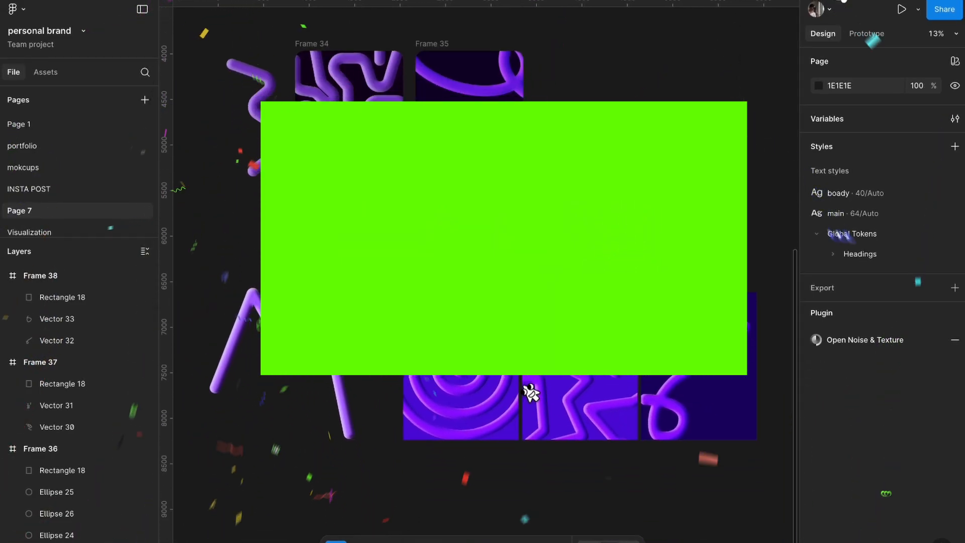